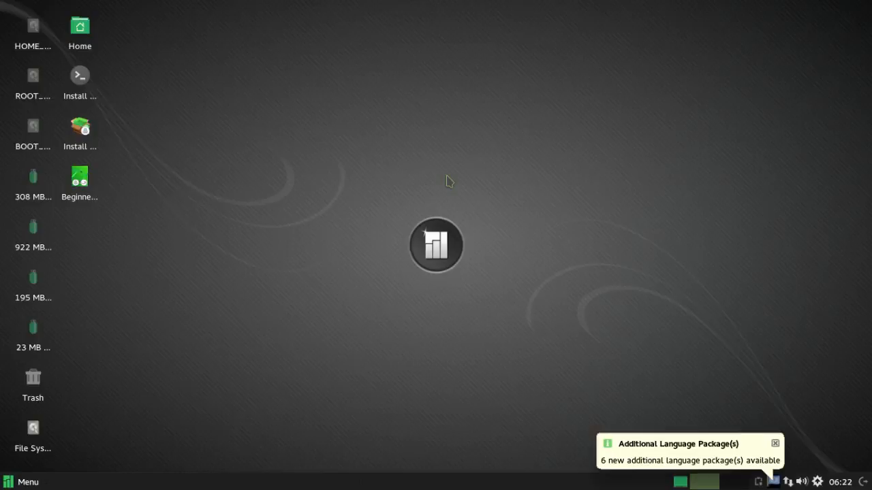
Step: Dismiss the language package notification and enlarge the applications menu so that all its categories fit
left_click(775, 444)
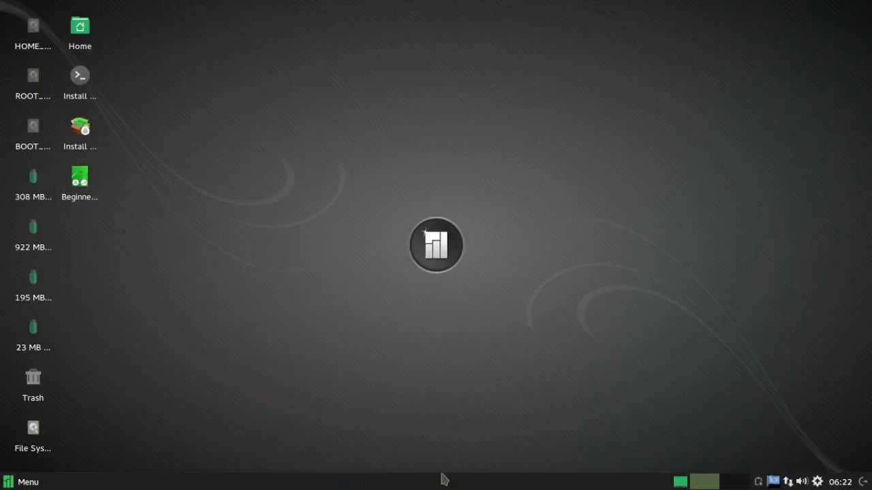
left_click(30, 483)
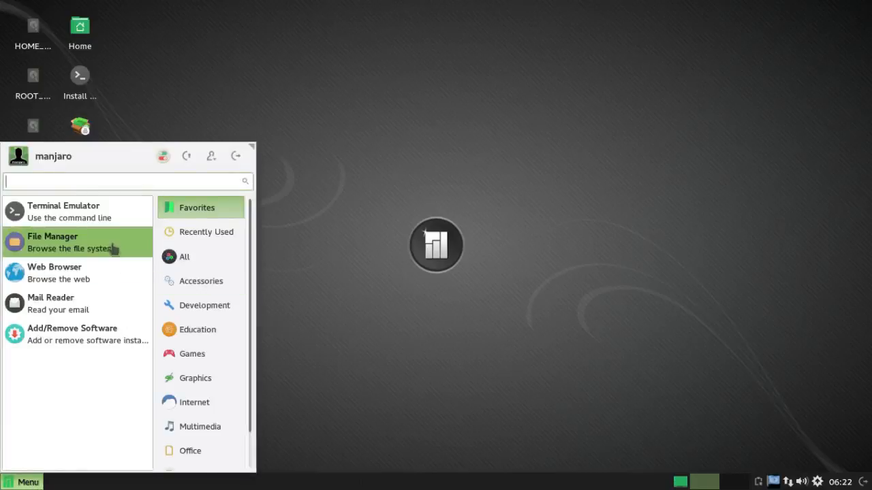
scroll(249, 286, "down", 2)
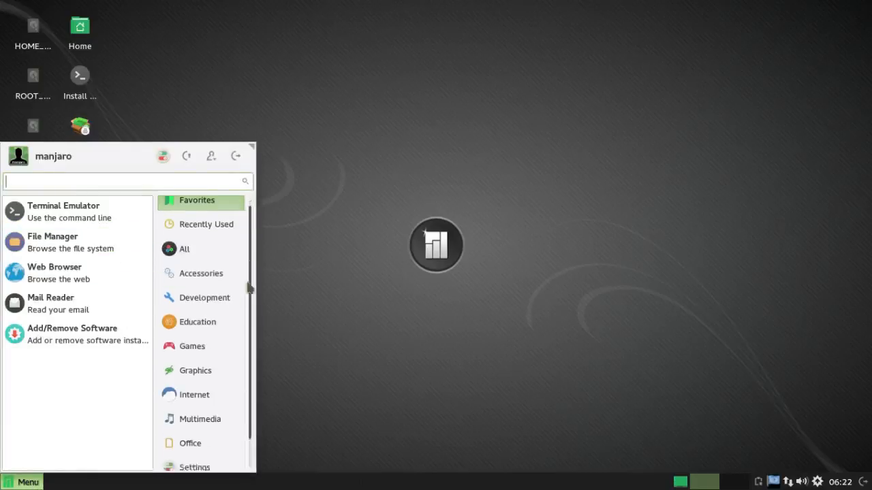
scroll(252, 267, "up", 2)
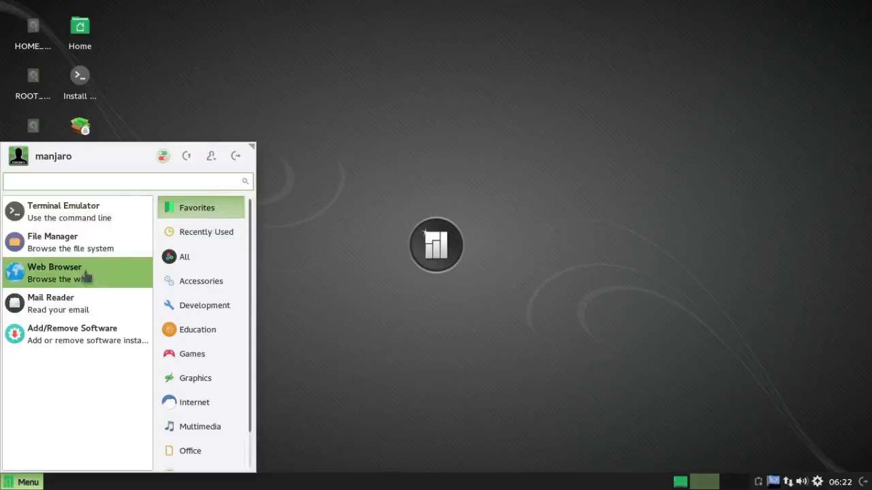
left_click_drag(251, 145, 284, 35)
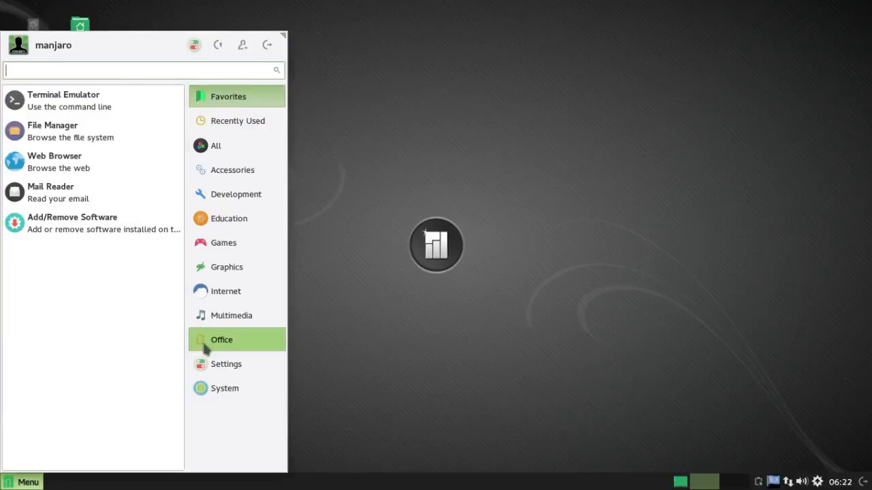
left_click(381, 283)
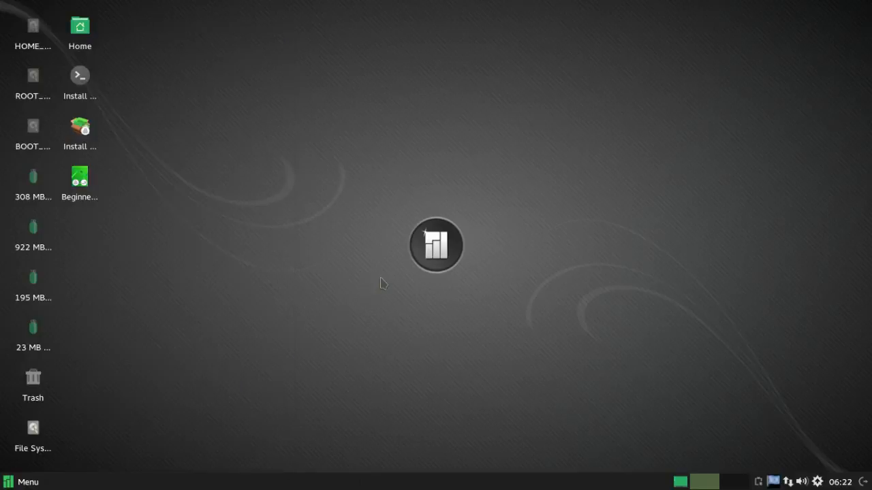
Step: Open the File Manager and move its window toward the middle of the desktop
left_click(27, 482)
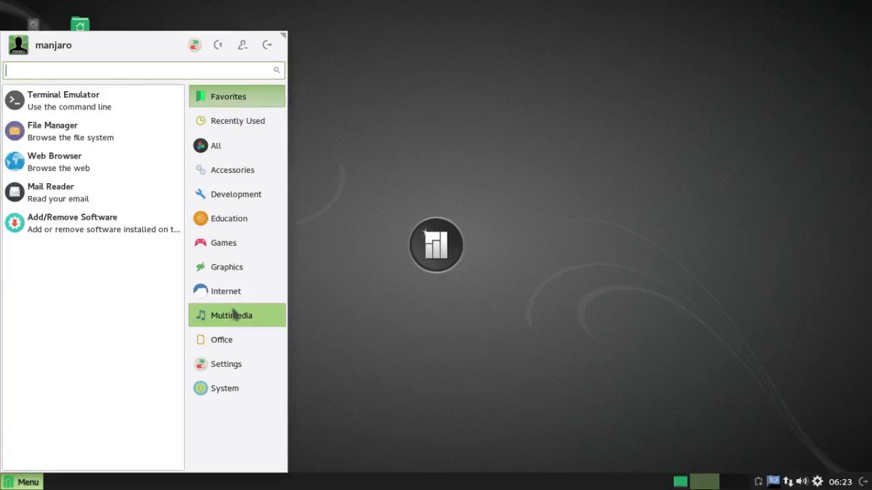
left_click(462, 209)
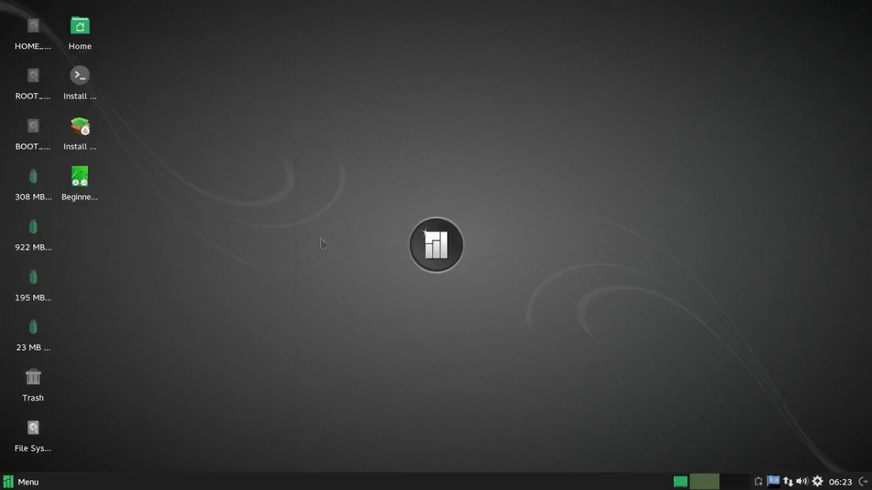
left_click(39, 483)
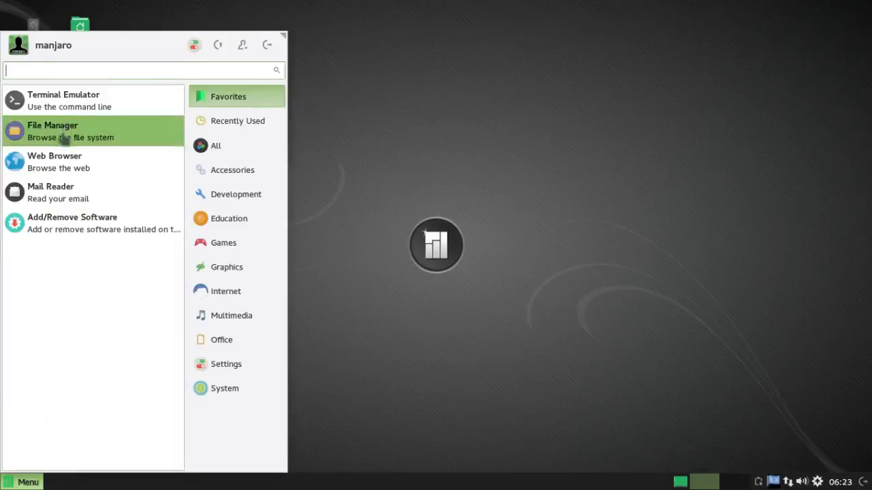
left_click(86, 139)
left_click_drag(261, 12, 570, 52)
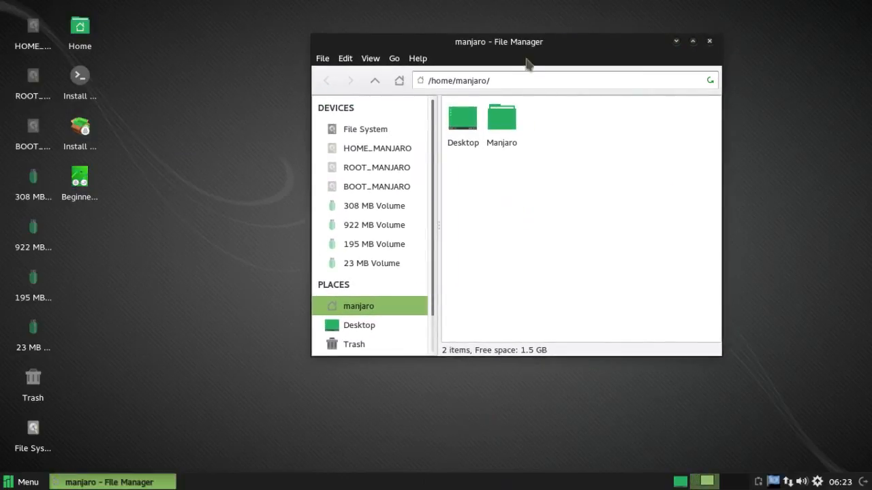
Step: Try snapping the file manager window to the upper-right quarter, right half, full screen and left half, and return it to floating
left_click_drag(528, 46, 866, 71)
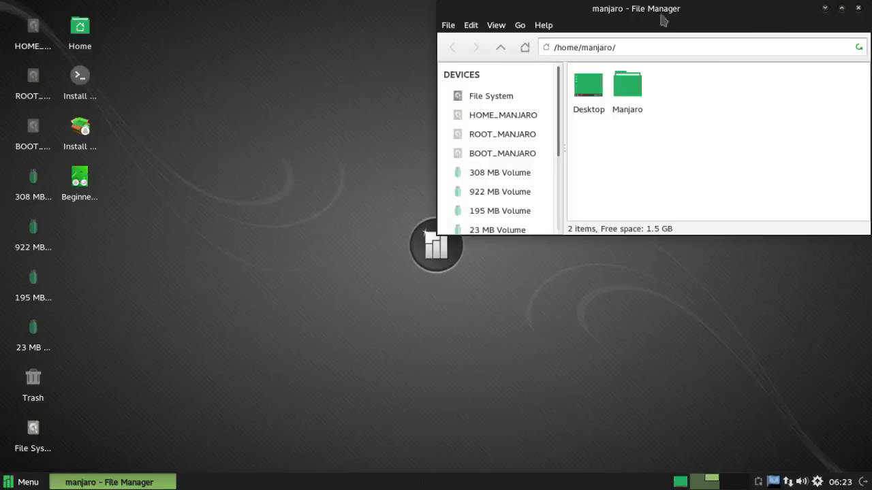
left_click_drag(700, 15, 867, 226)
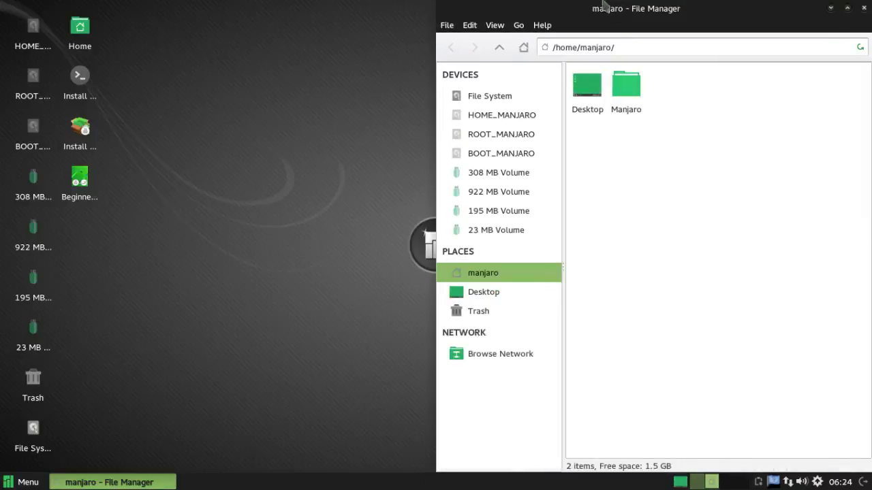
left_click_drag(611, 14, 576, 49)
double_click(389, 58)
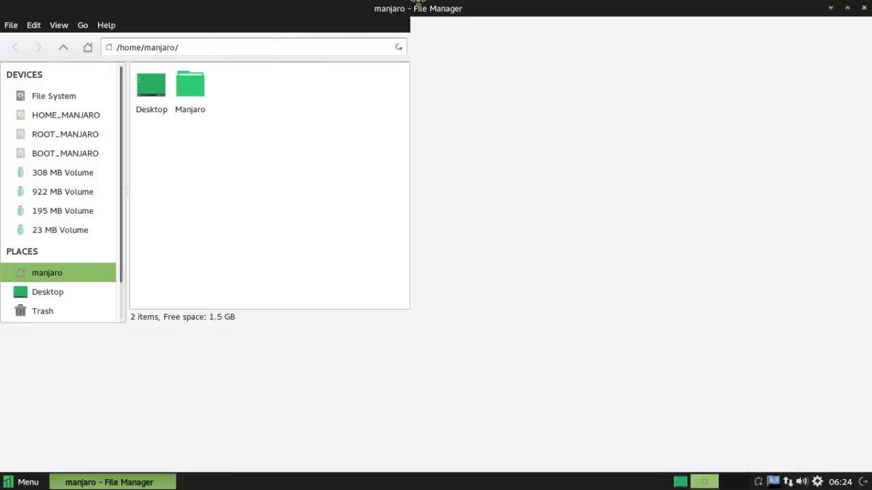
left_click_drag(411, 11, 3, 143)
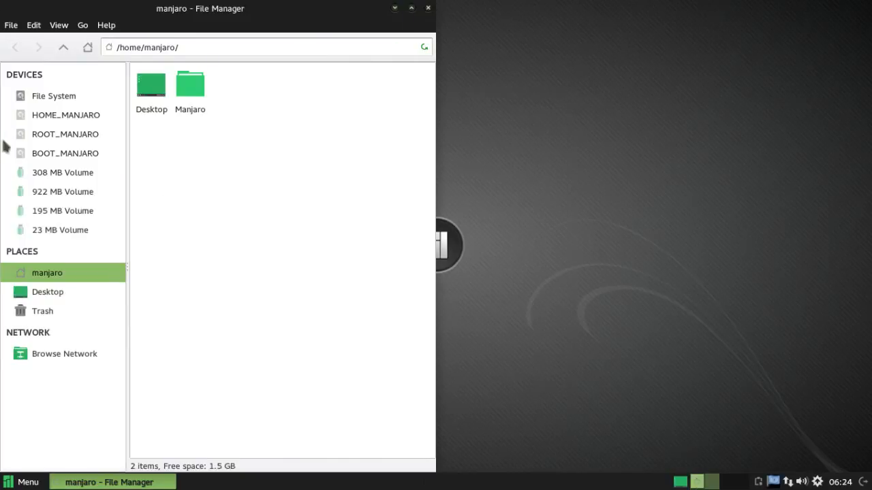
left_click_drag(208, 31, 417, 29)
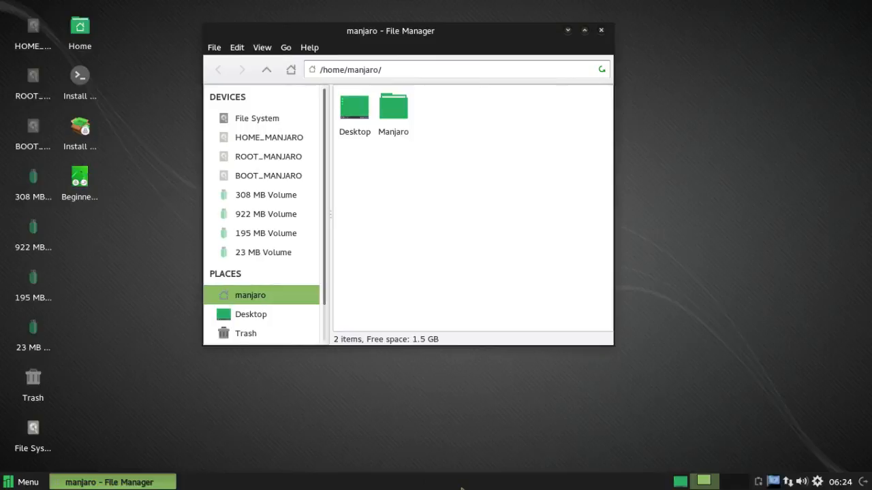
right_click(461, 487)
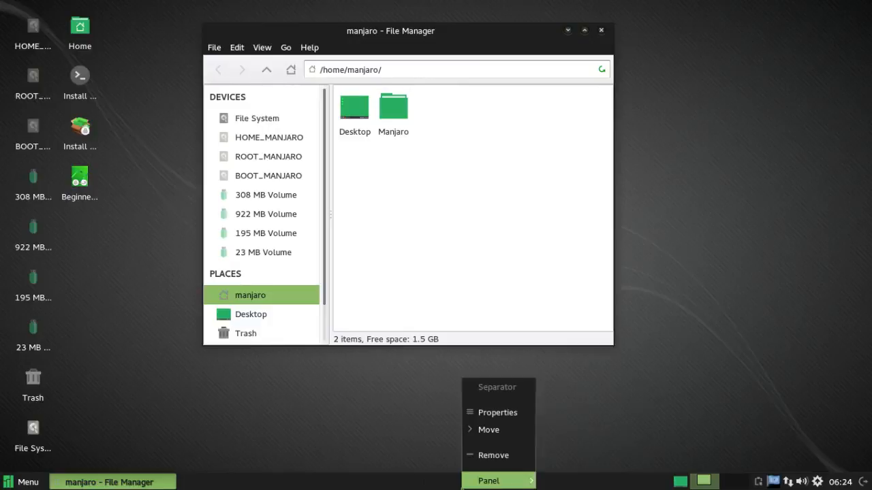
mouse_move(490, 482)
left_click(402, 488)
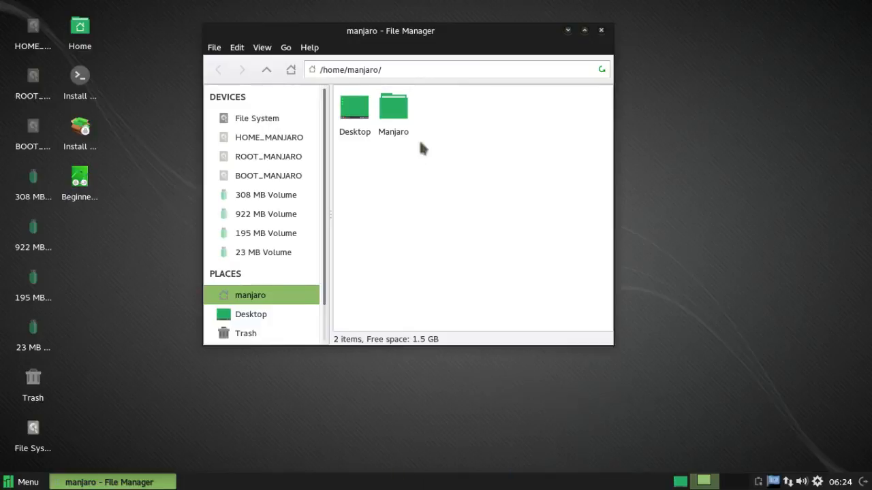
left_click(43, 482)
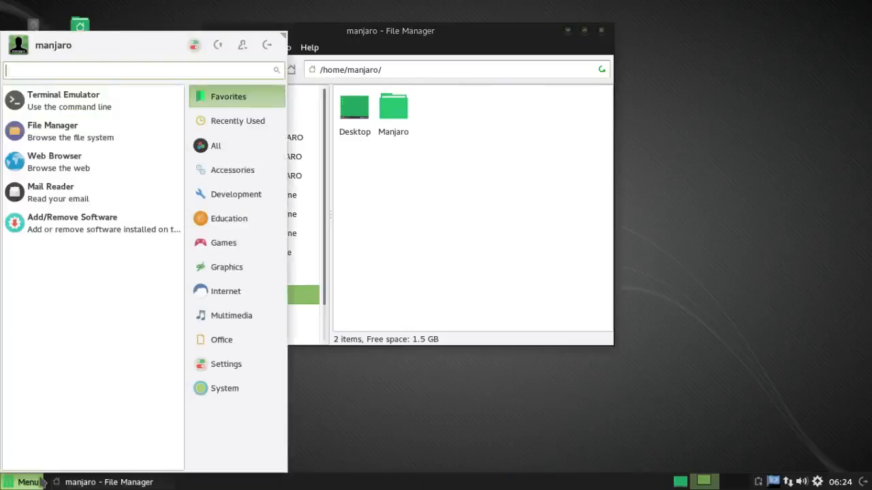
left_click(22, 484)
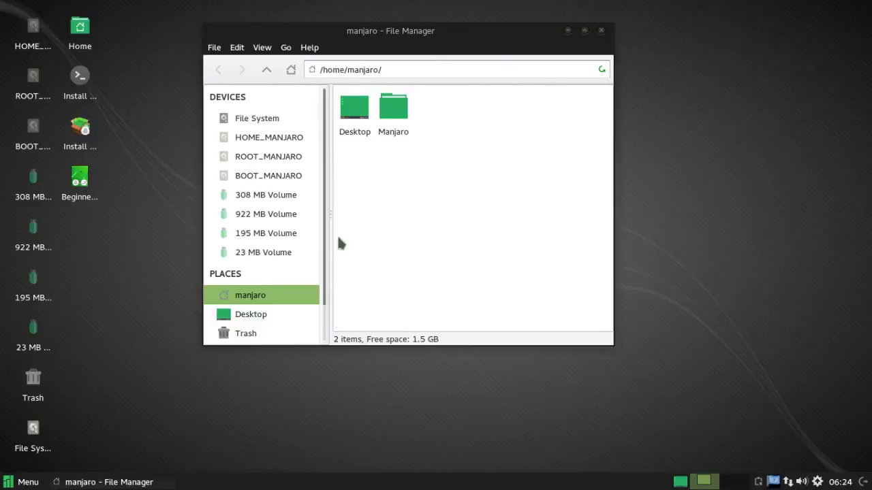
Step: Maximize the file manager window to check how the panel behaves, and restore it to floating size
left_click_drag(396, 37, 412, 61)
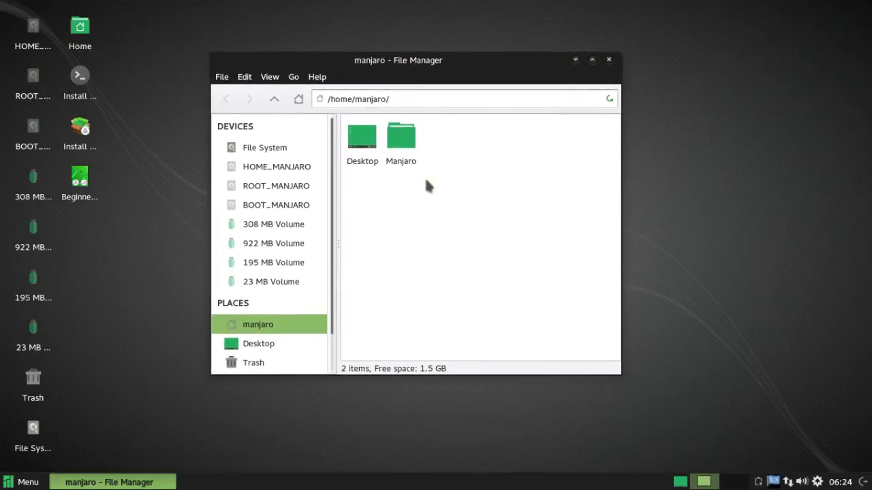
double_click(425, 65)
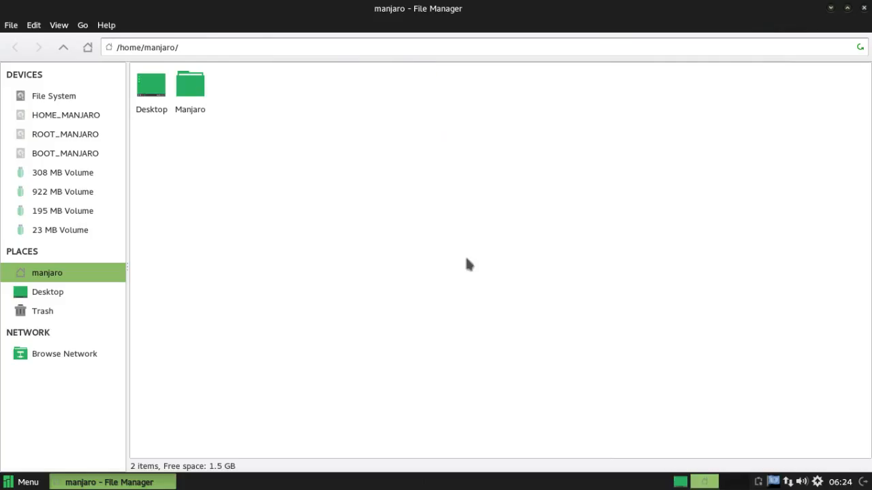
double_click(488, 15)
Step: Set the desktop panel to hide automatically with the Intelligently option in the panel preferences
right_click(429, 482)
mouse_move(470, 482)
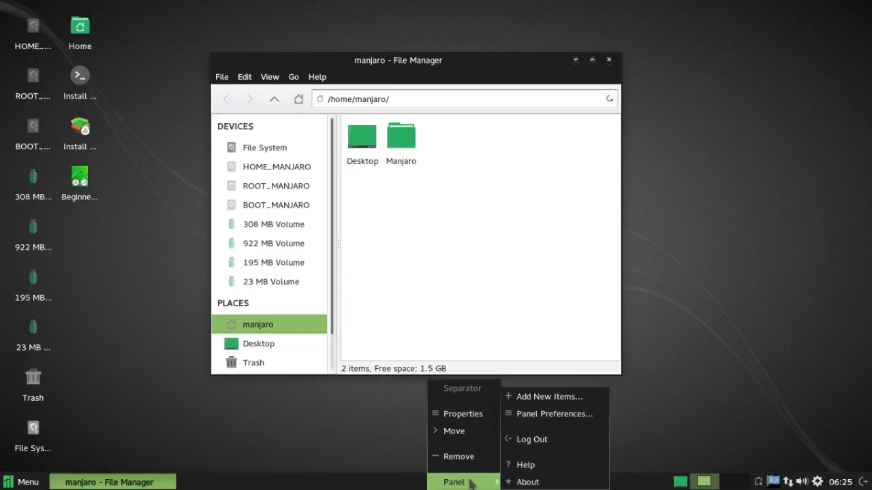
left_click(576, 415)
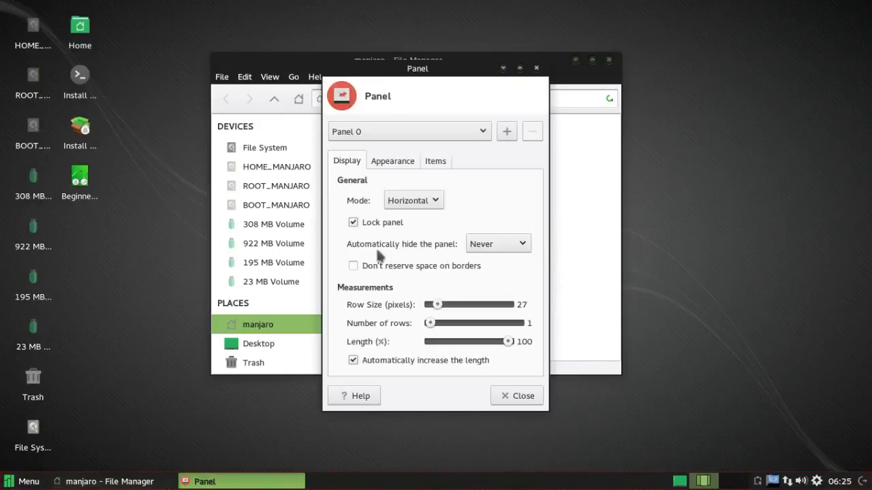
left_click(505, 248)
left_click(508, 263)
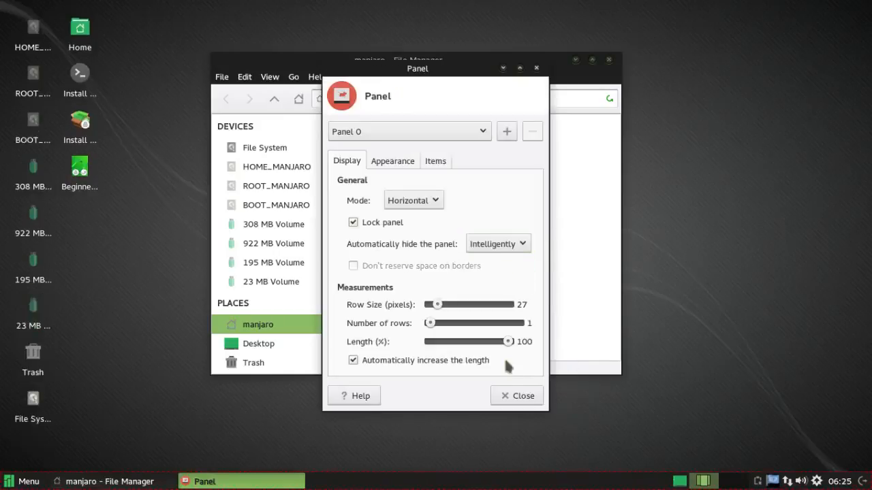
left_click(523, 396)
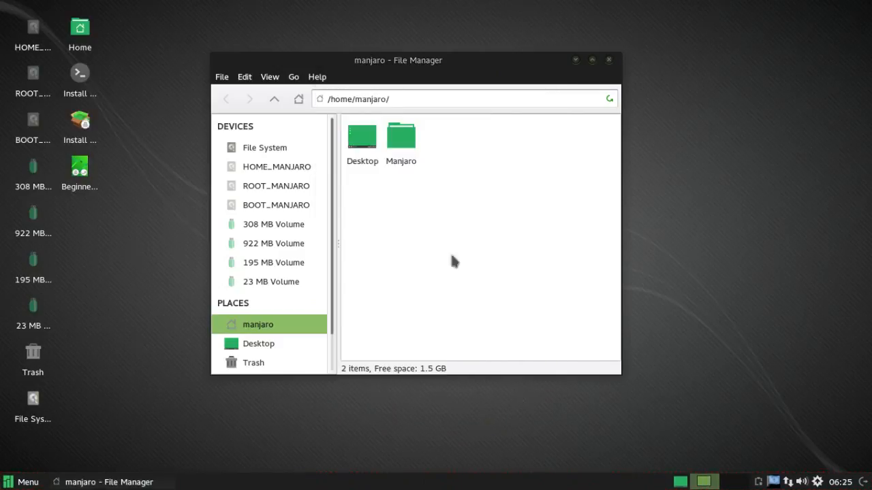
Step: Maximize the file manager to test the panel's auto-hiding, revealing the panel and opening and closing the applications menu
mouse_move(419, 61)
left_mouse_down()
mouse_move(412, 63)
mouse_move(430, 75)
mouse_move(483, 80)
mouse_move(427, 70)
left_mouse_up()
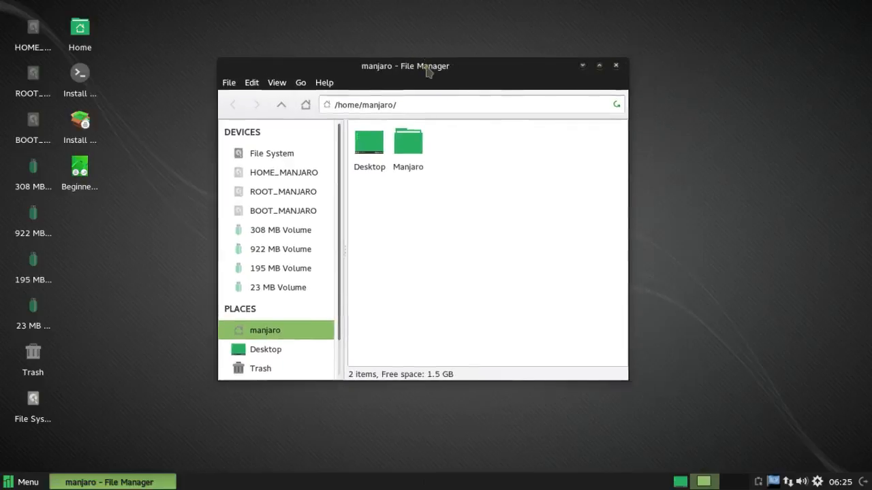
double_click(426, 68)
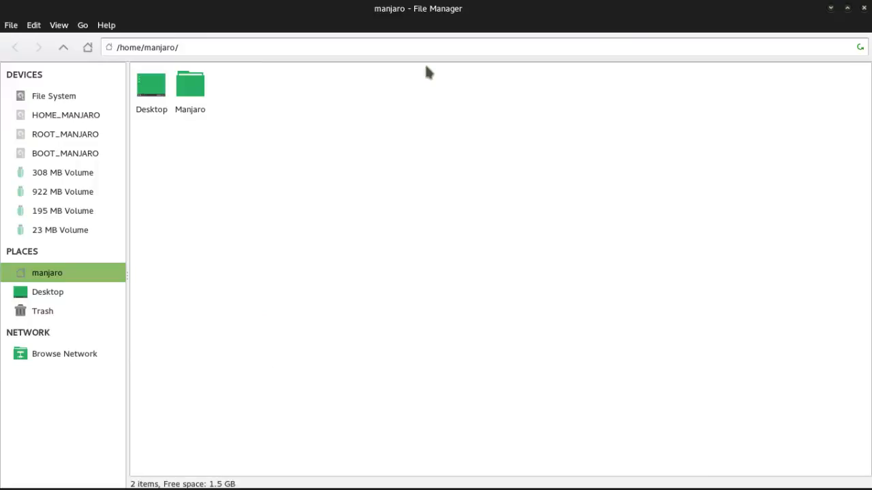
mouse_move(411, 488)
left_click(43, 484)
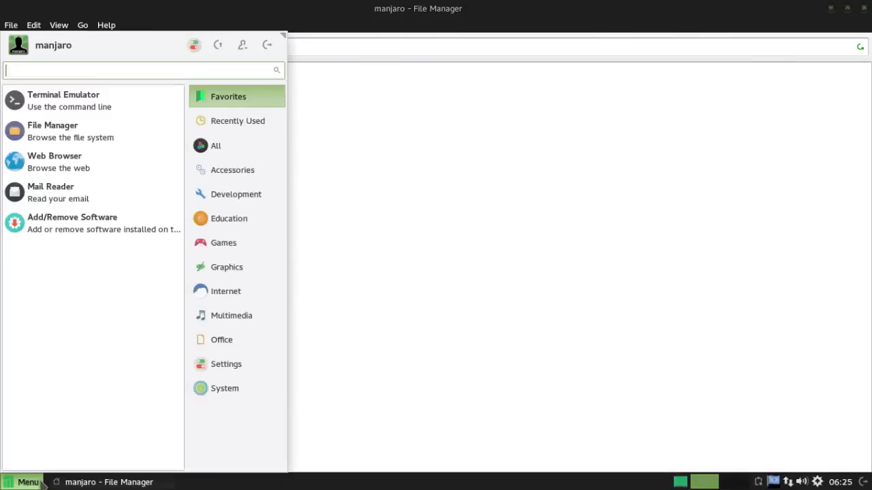
left_click(39, 482)
mouse_move(382, 488)
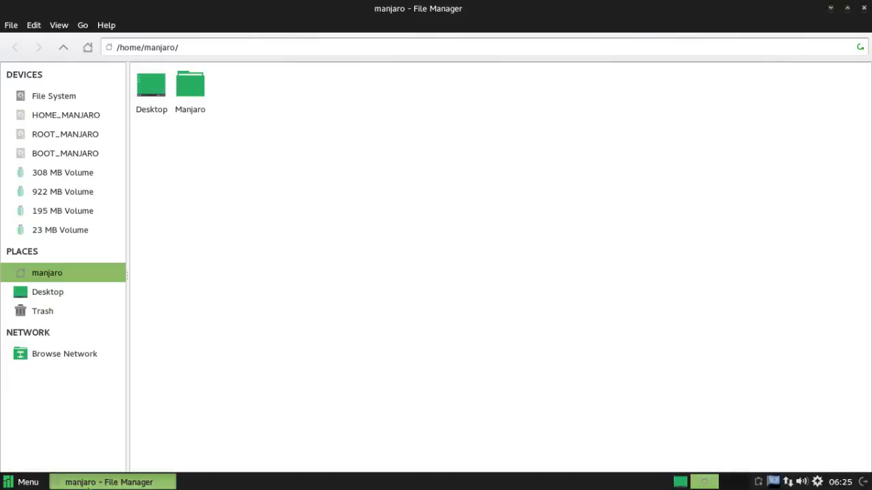
left_click(18, 485)
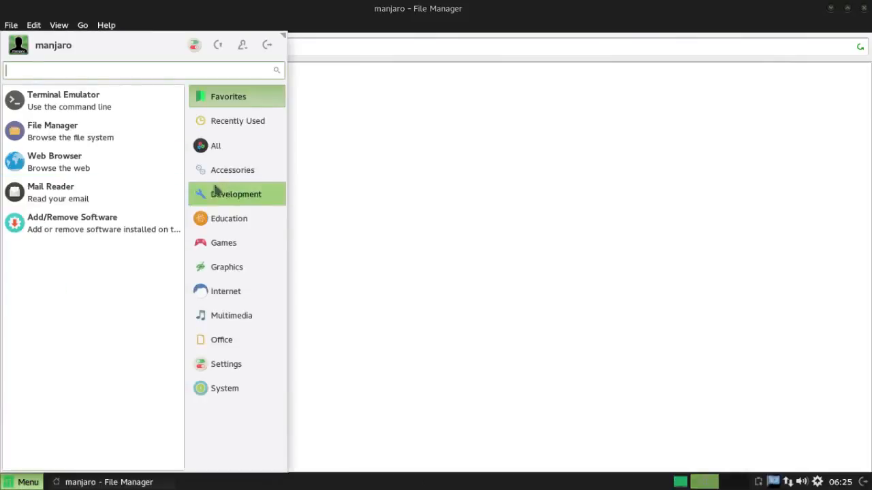
left_click(524, 232)
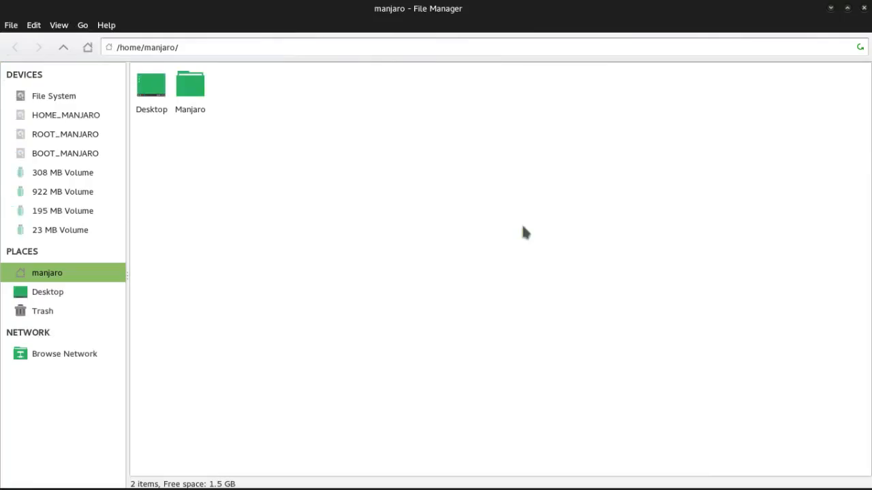
Step: Switch the file manager window between floating and maximized to check when the panel hides, leaving it maximized
double_click(545, 8)
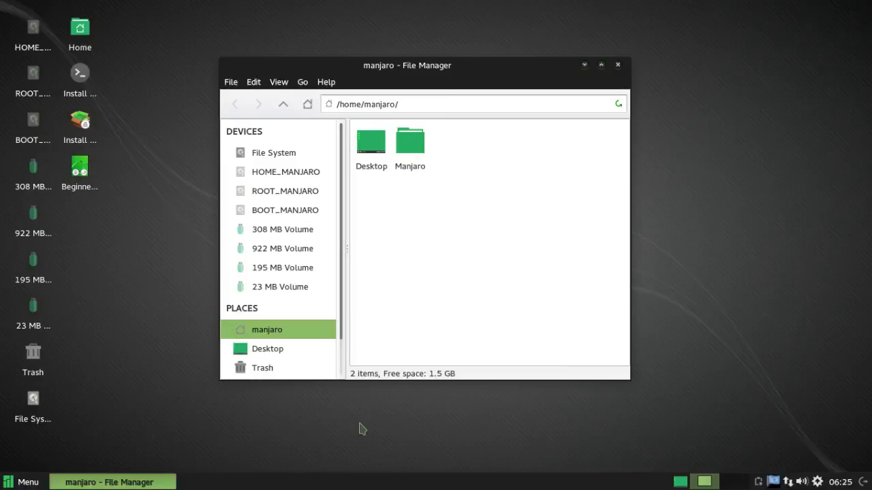
double_click(481, 68)
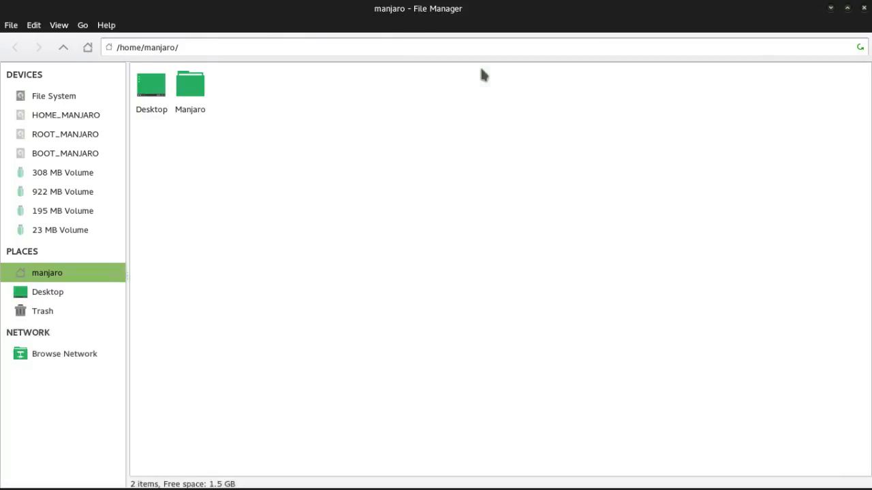
double_click(461, 6)
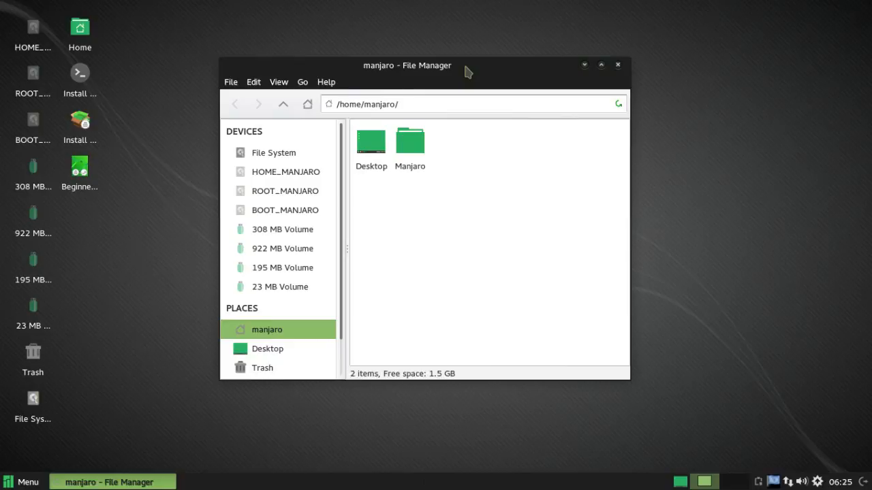
left_click_drag(467, 68, 497, 84)
double_click(497, 84)
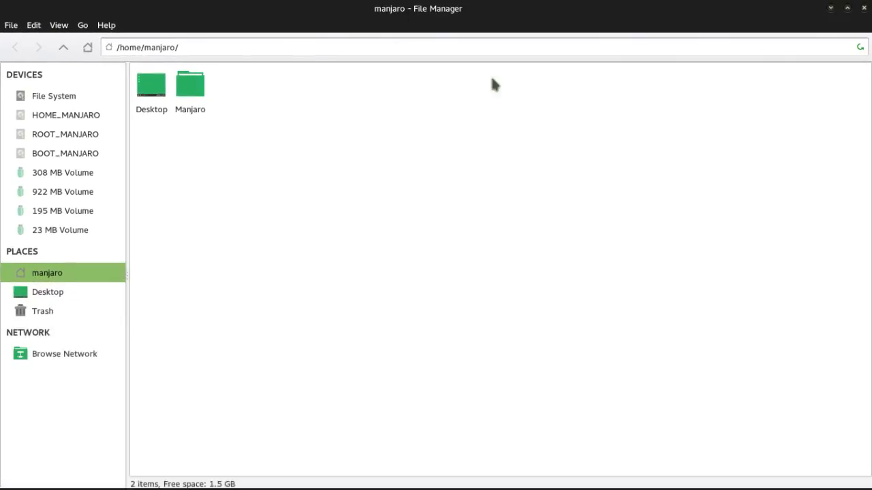
Step: Move the floating file manager to the screen's lower edge to test panel hiding, maximize it, and restore it to floating size
double_click(436, 13)
left_click_drag(429, 77, 392, 166)
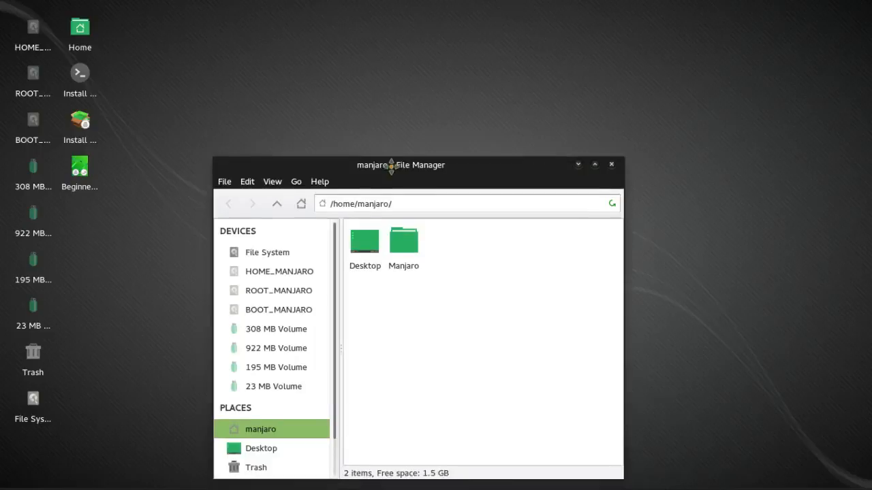
mouse_move(382, 488)
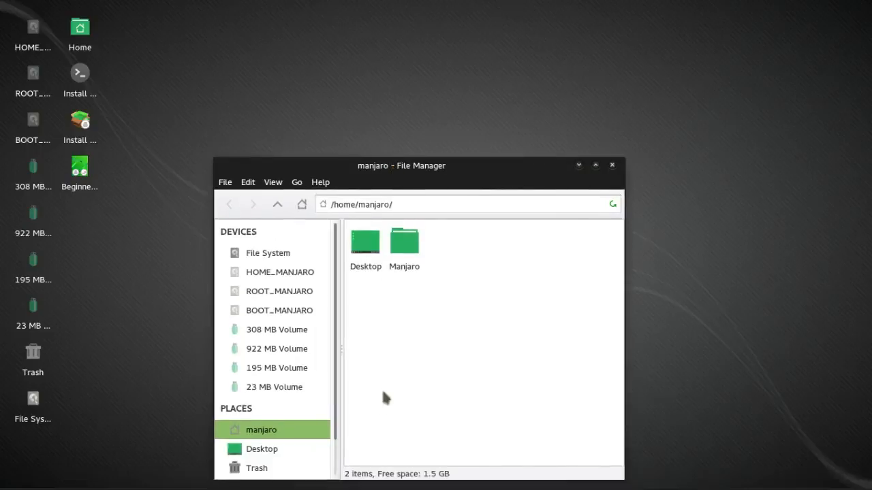
left_click_drag(444, 166, 455, 75)
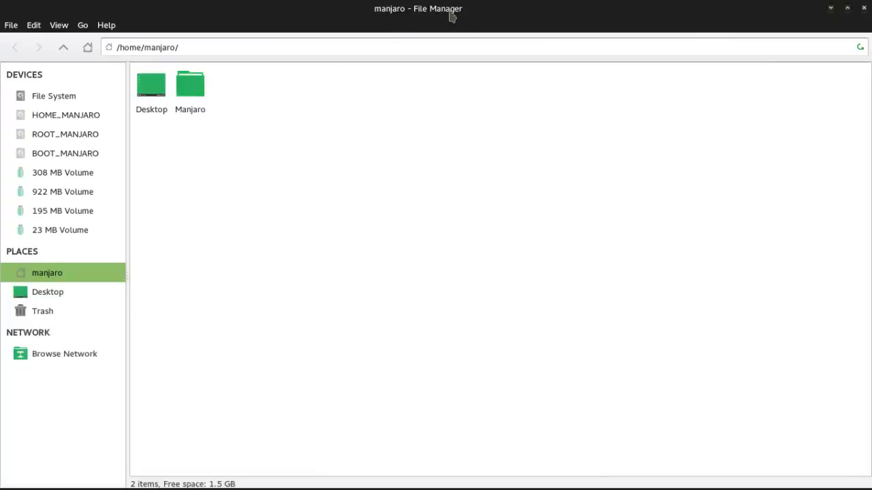
double_click(452, 11)
Step: Set the desktop panel to hide automatically with the Always option in the panel preferences
right_click(459, 482)
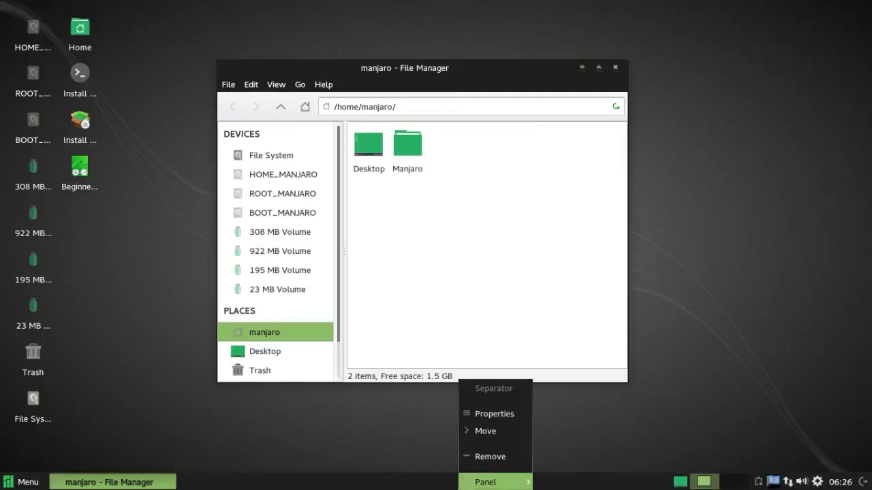
left_click(495, 414)
left_click(467, 306)
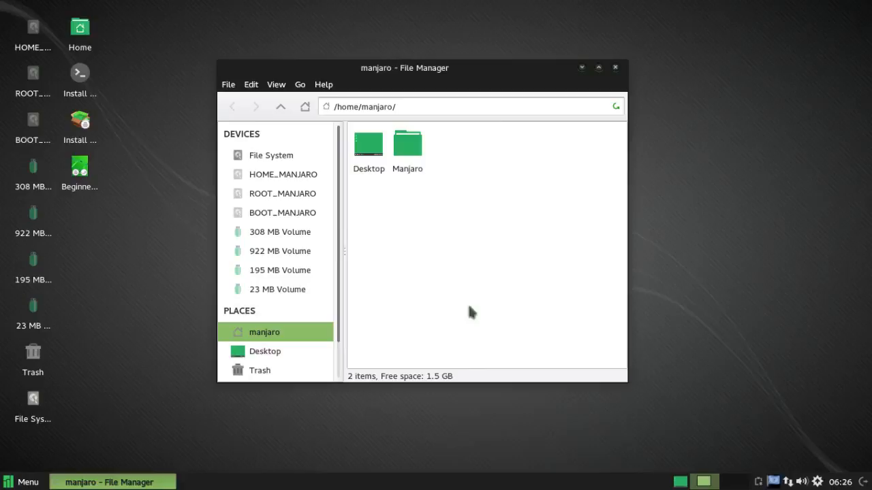
right_click(444, 482)
mouse_move(519, 482)
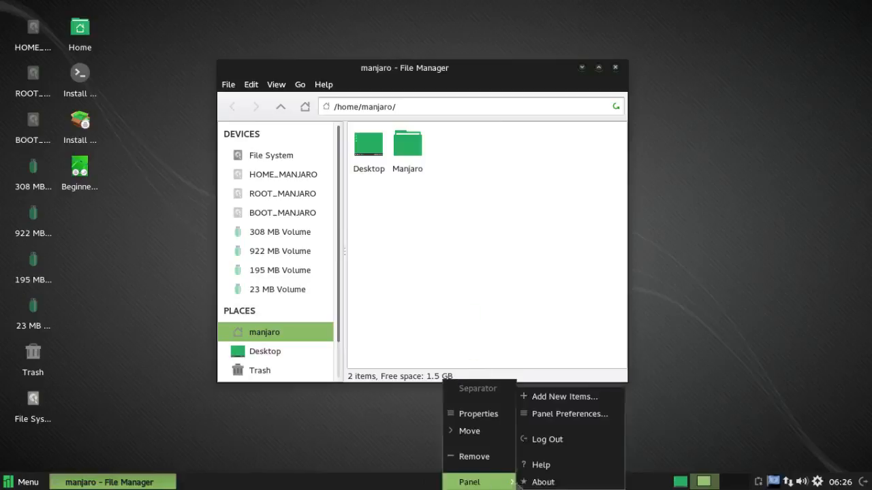
left_click(574, 415)
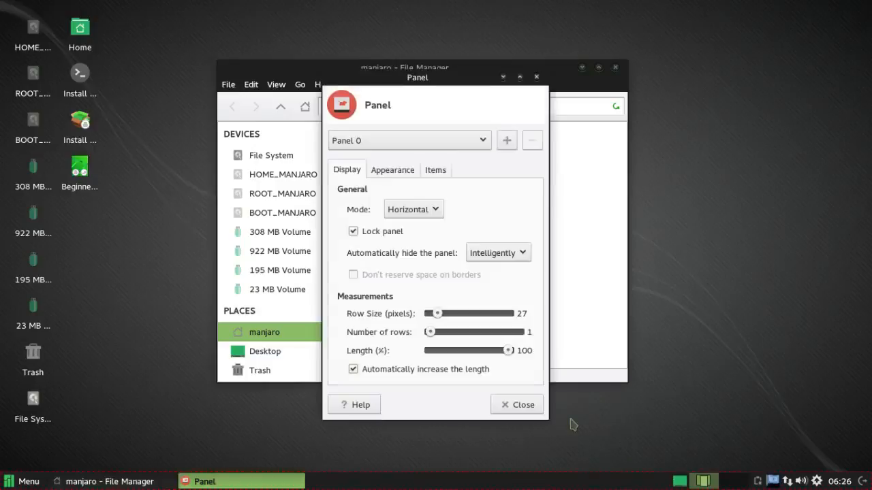
left_click(504, 253)
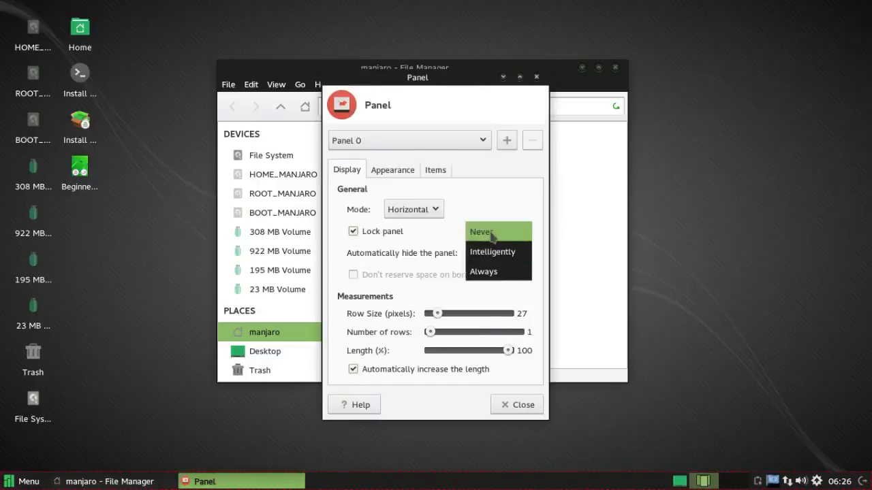
left_click(492, 272)
left_click(519, 409)
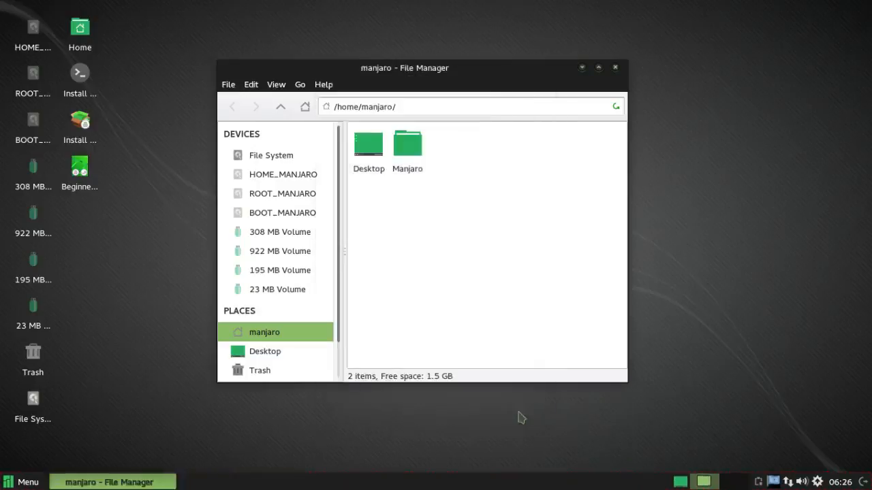
Step: Reposition the file manager, open a new tab in it, and close the window
left_click_drag(467, 72, 440, 60)
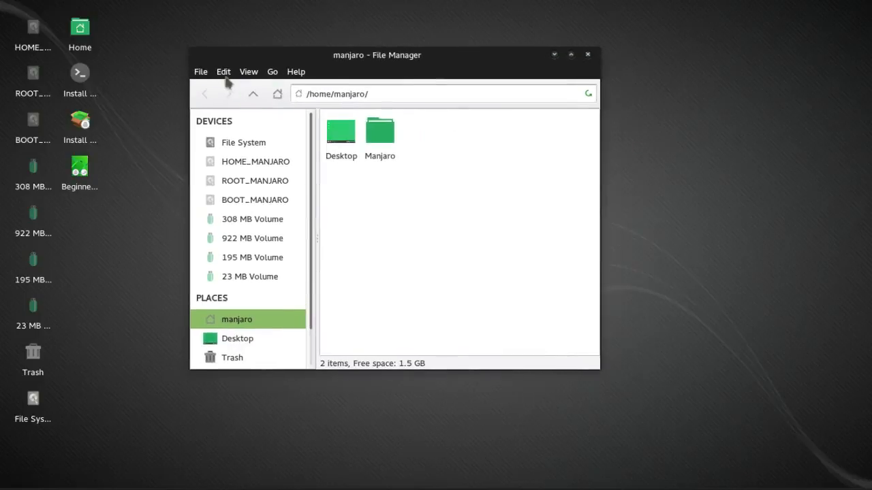
left_click(201, 72)
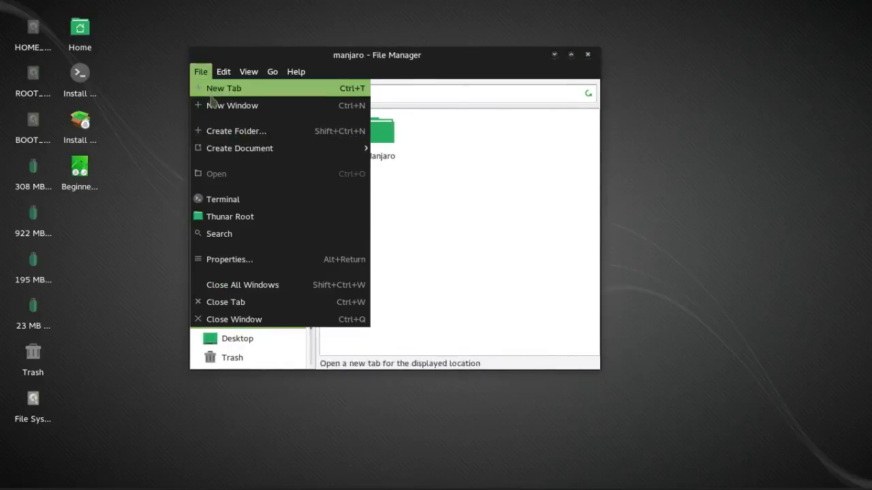
left_click(212, 91)
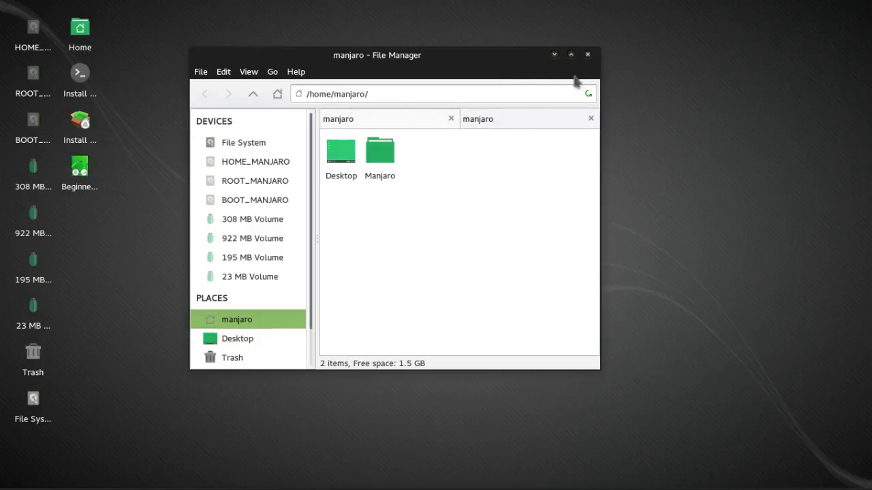
left_click(590, 58)
Step: Look through the desktop background's context options and its list of application categories, and dismiss them
right_click(375, 120)
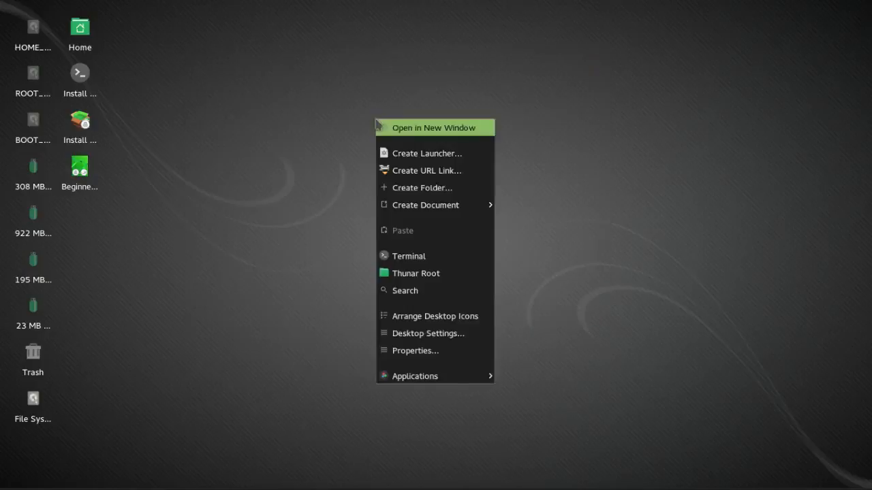
mouse_move(424, 379)
left_click(251, 317)
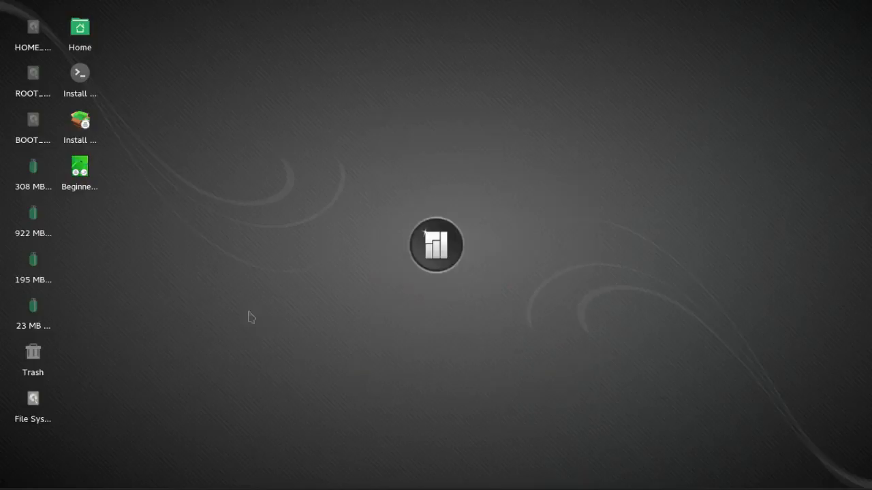
left_click_drag(328, 113, 424, 204)
right_click(297, 99)
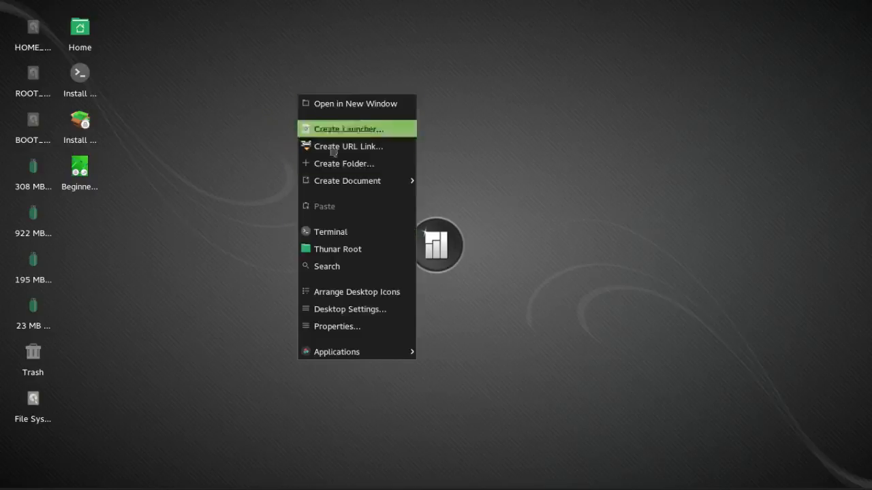
mouse_move(383, 354)
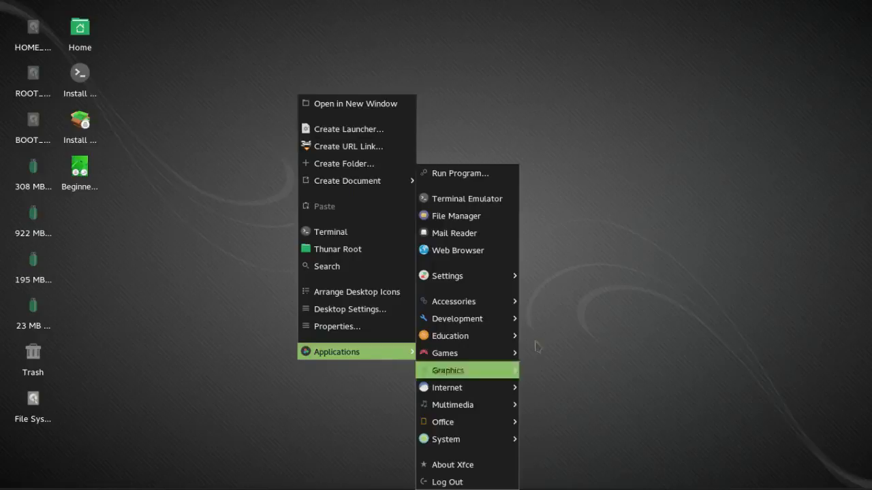
left_click(641, 247)
Step: Set the sunlit forest path picture from the xfce folder as the desktop wallpaper, moving the settings window aside to view it
right_click(266, 158)
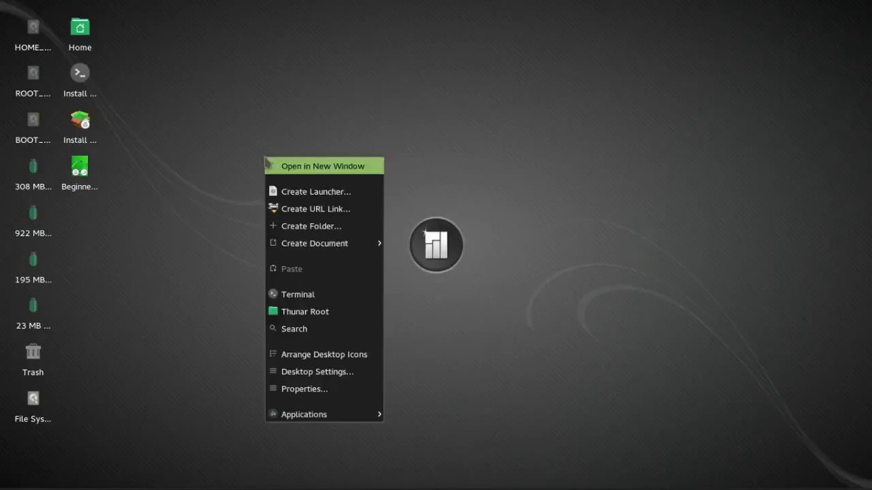
left_click(341, 377)
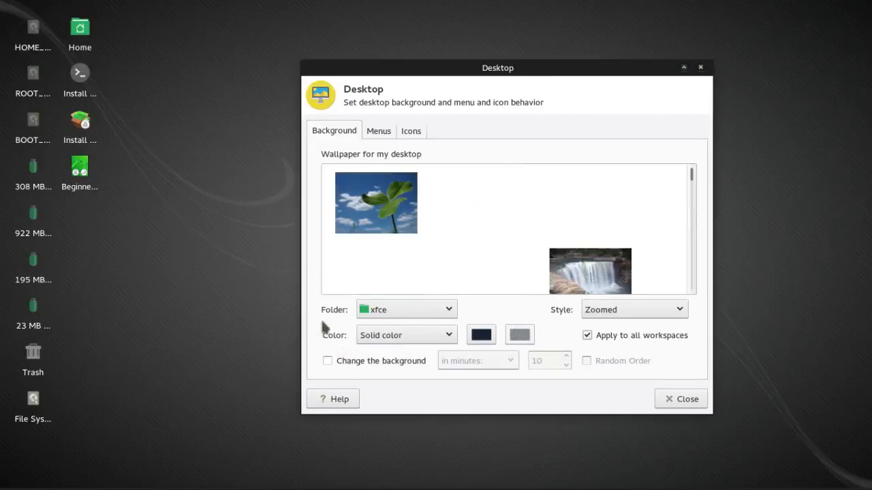
left_click_drag(693, 177, 693, 244)
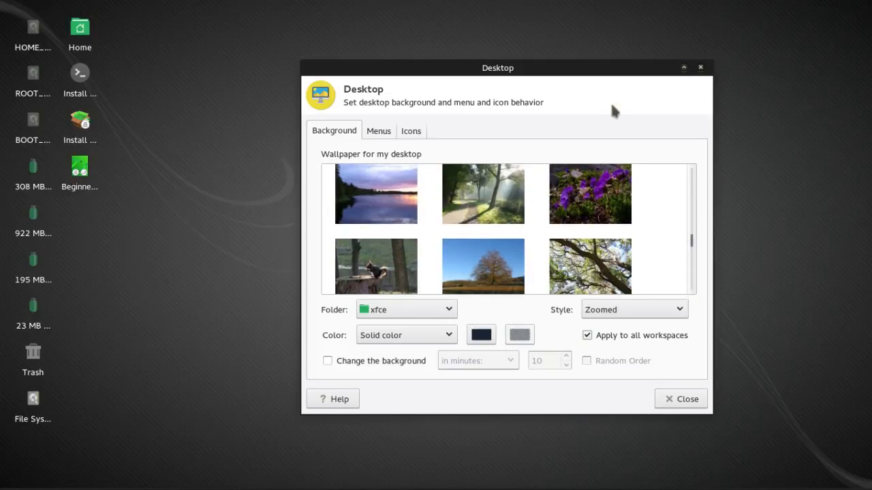
left_click_drag(598, 70, 421, 59)
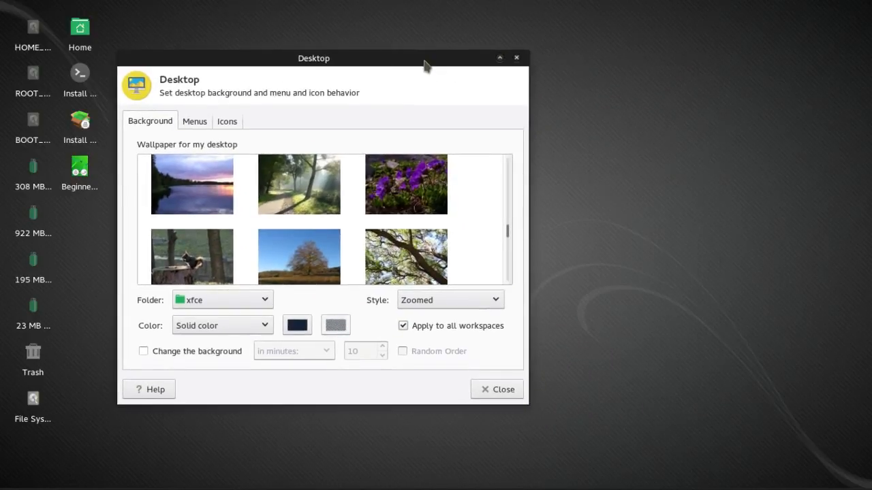
left_click_drag(331, 58, 506, 36)
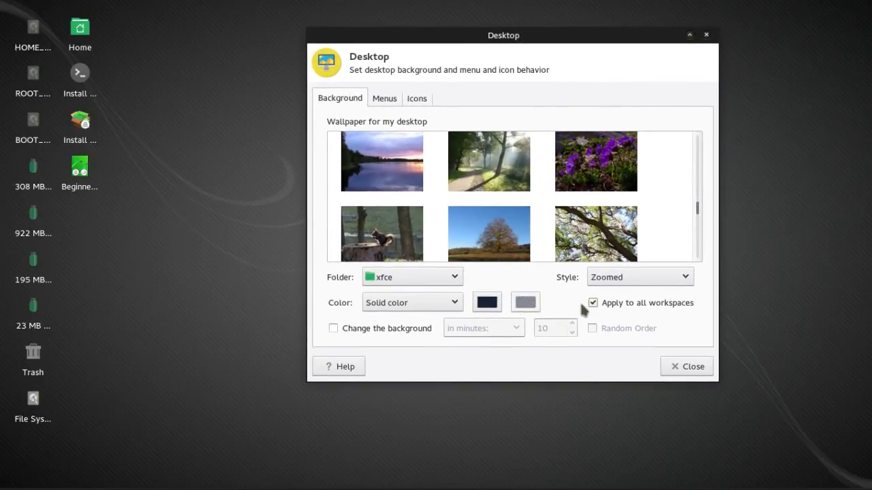
left_click(507, 177)
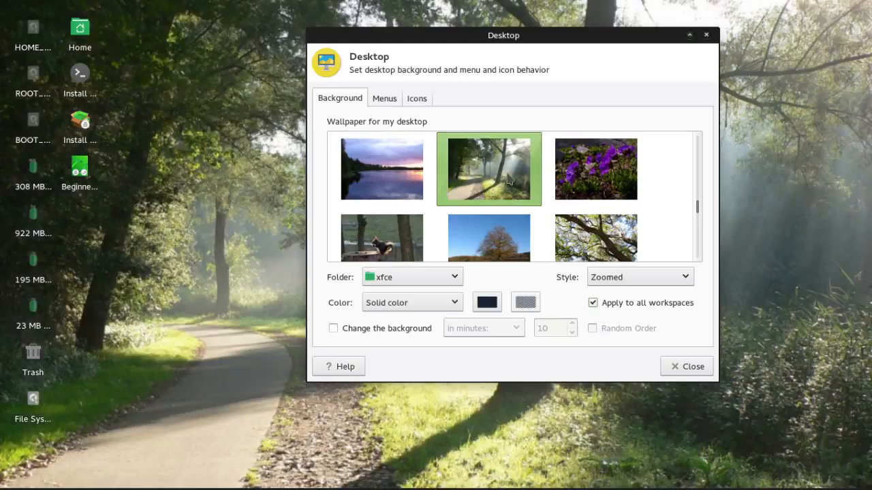
left_click_drag(497, 38, 456, 39)
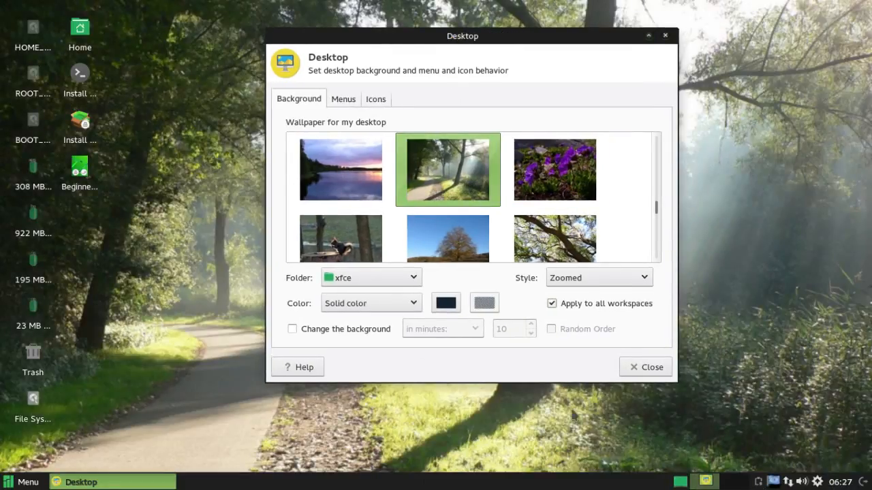
left_click_drag(394, 36, 334, 32)
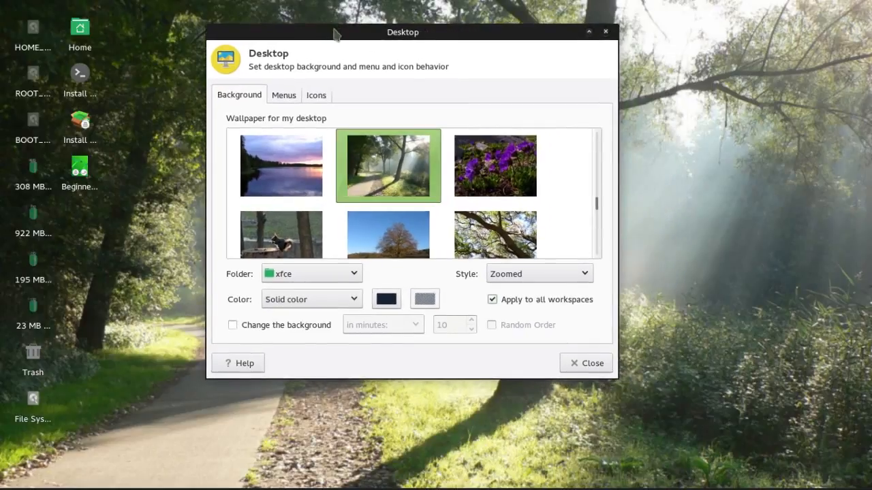
Step: Try the Lock panel option in the panel preferences, keeping automatic hiding on Always, and close the preferences
right_click(535, 482)
mouse_move(538, 482)
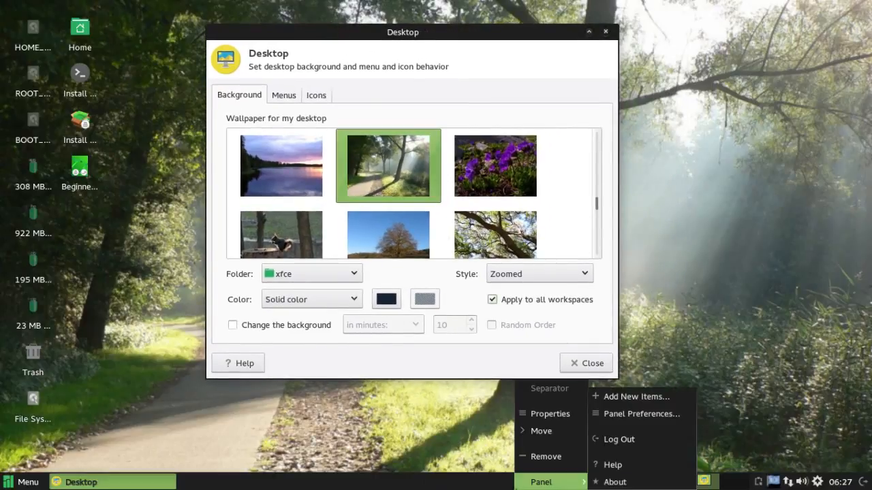
left_click(617, 414)
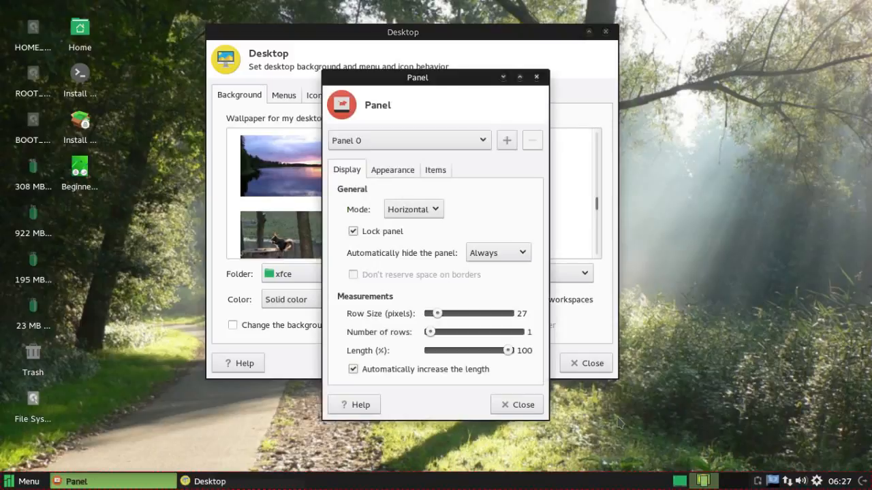
left_click(495, 256)
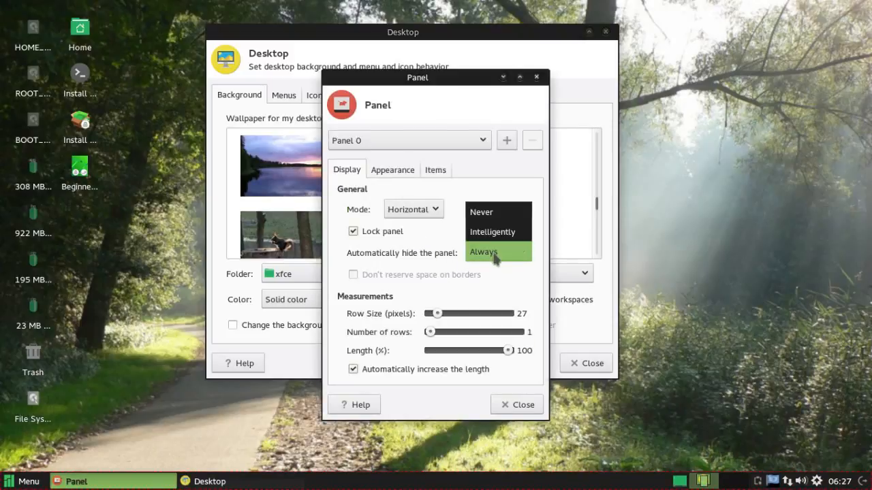
left_click(495, 253)
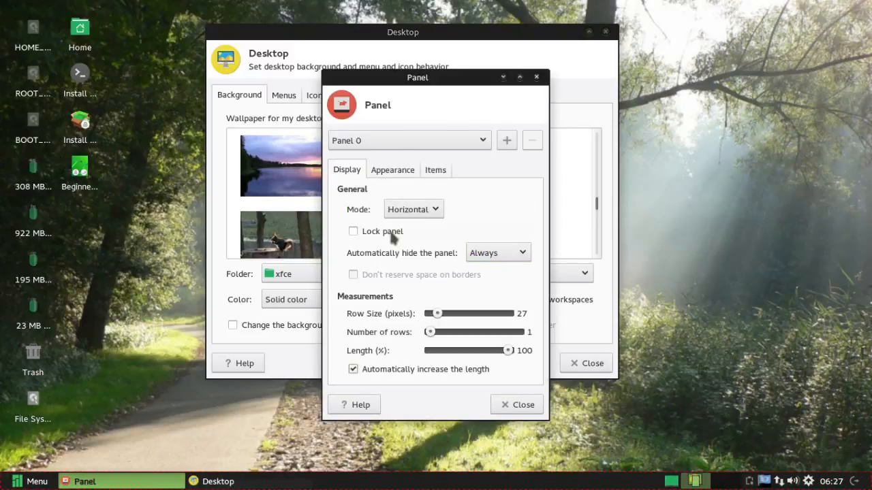
left_click(511, 407)
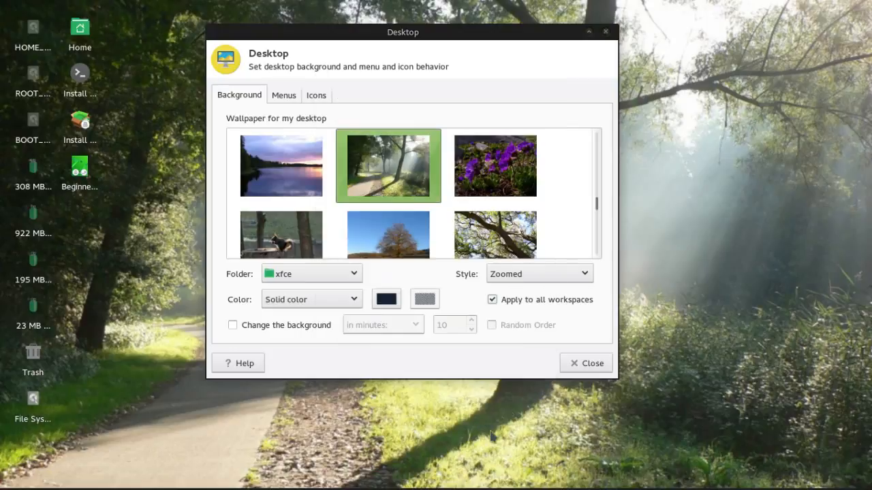
Step: Set the panel's automatic hiding to Never in the panel preferences and close them
right_click(428, 482)
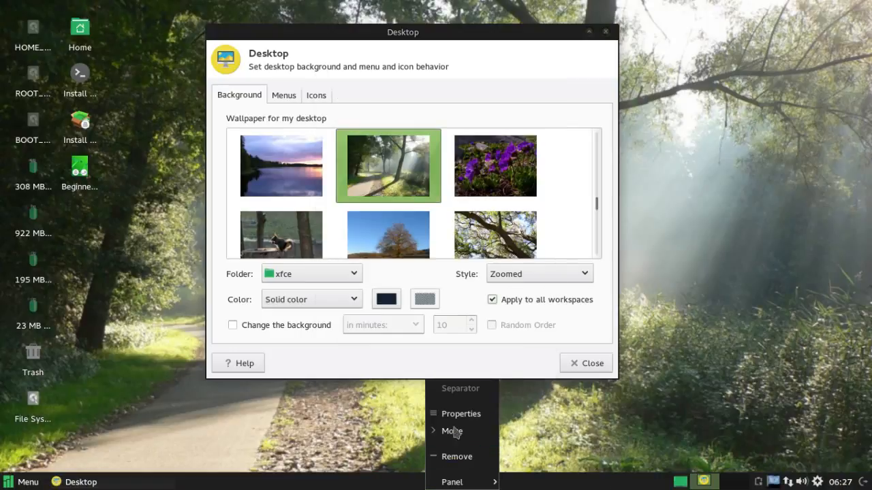
mouse_move(451, 481)
left_click(566, 415)
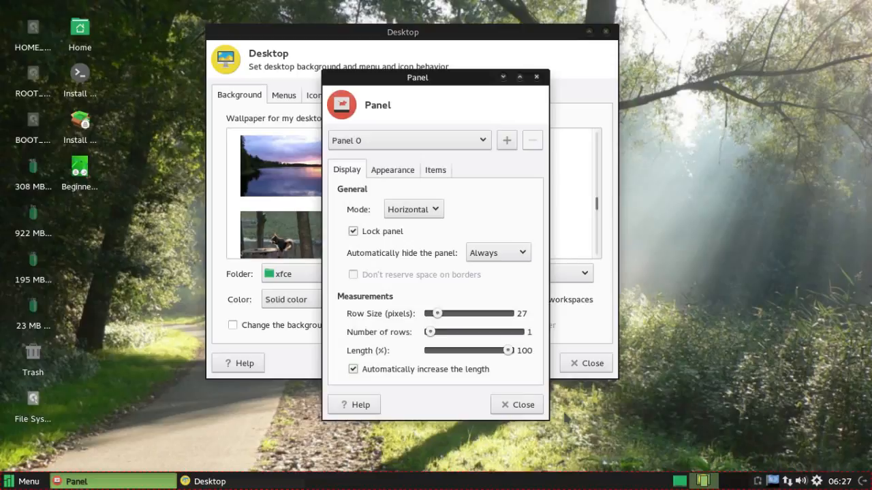
left_click(496, 254)
left_click(495, 214)
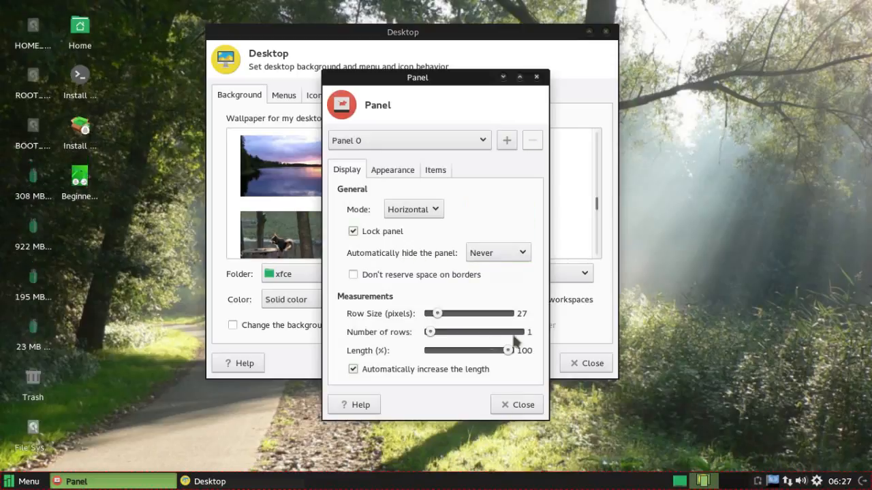
left_click(517, 404)
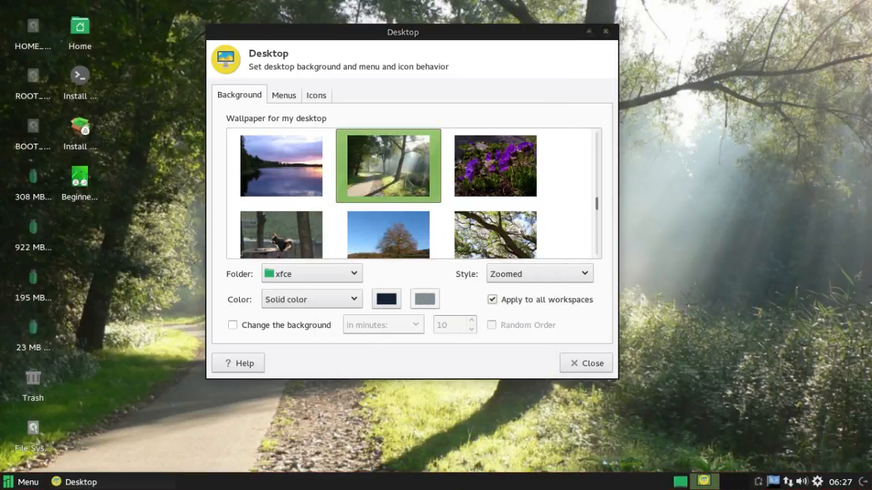
Step: Move the Desktop settings window slightly down and switch to the second workspace to check the wallpaper there
mouse_move(432, 30)
left_mouse_down()
mouse_move(458, 32)
mouse_move(428, 46)
left_mouse_up()
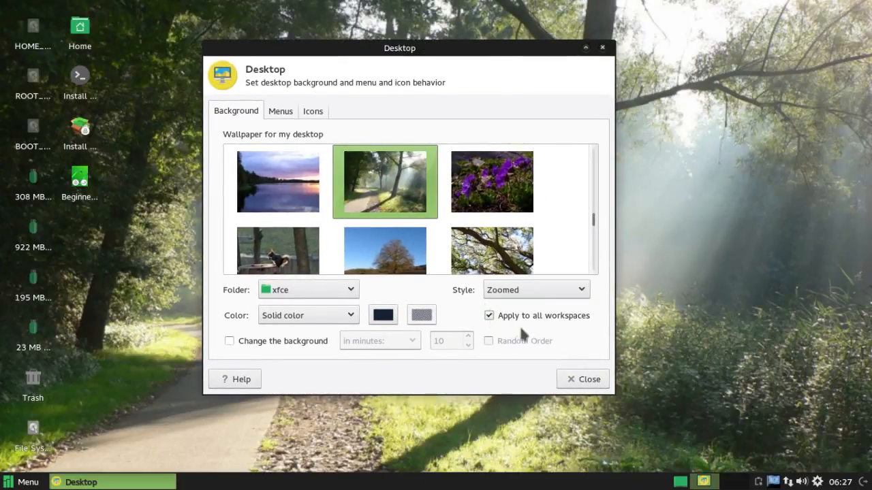
left_click(749, 484)
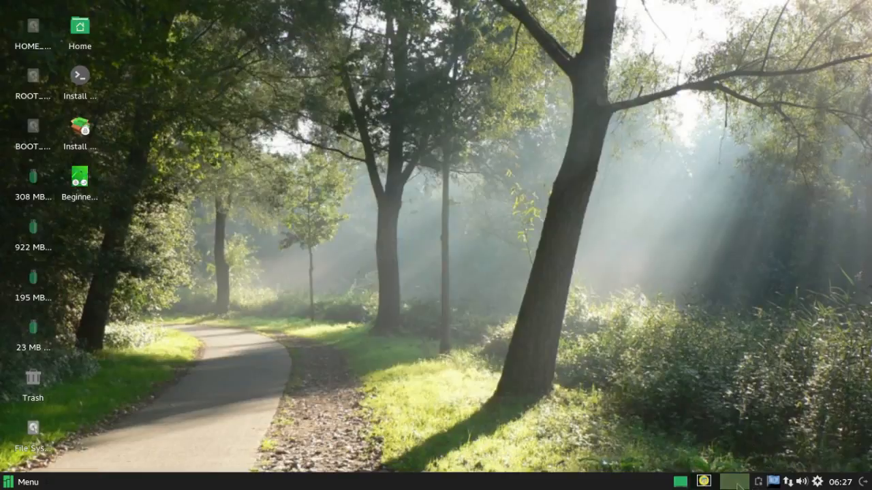
Step: Return to Workspace 1 and turn off applying the wallpaper to all workspaces in the Desktop settings
left_click(722, 485)
left_click(728, 485)
left_click(725, 485)
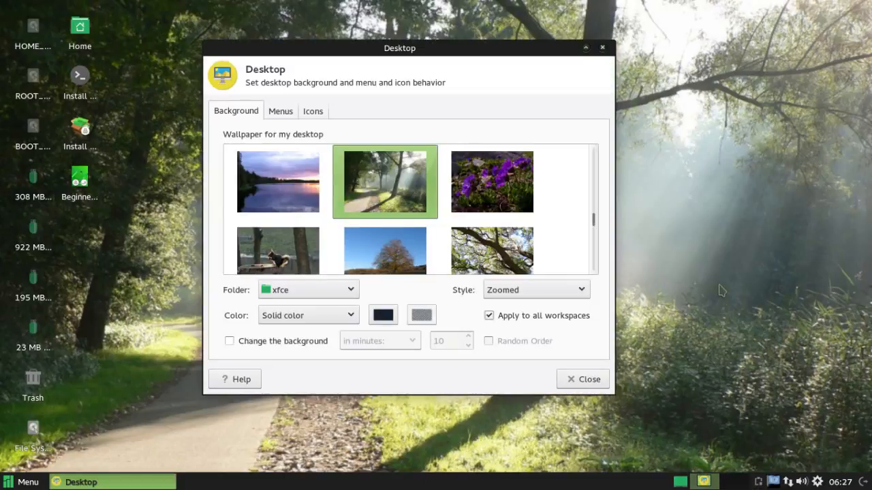
left_click(488, 317)
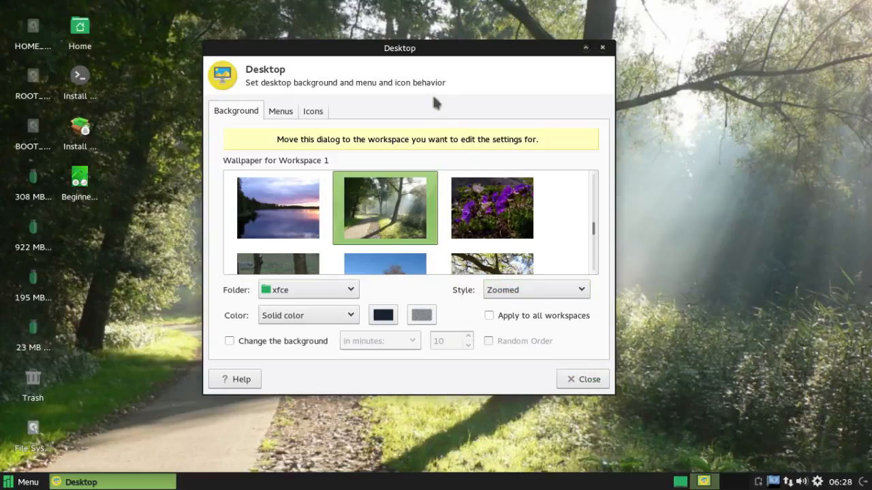
Step: Send the Desktop settings window to Workspace 2 and switch to that workspace
right_click(338, 54)
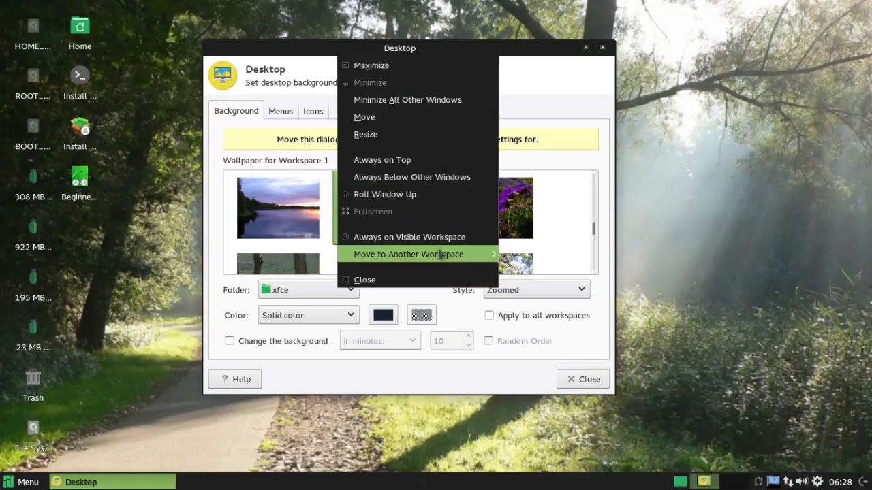
mouse_move(445, 253)
left_click(565, 271)
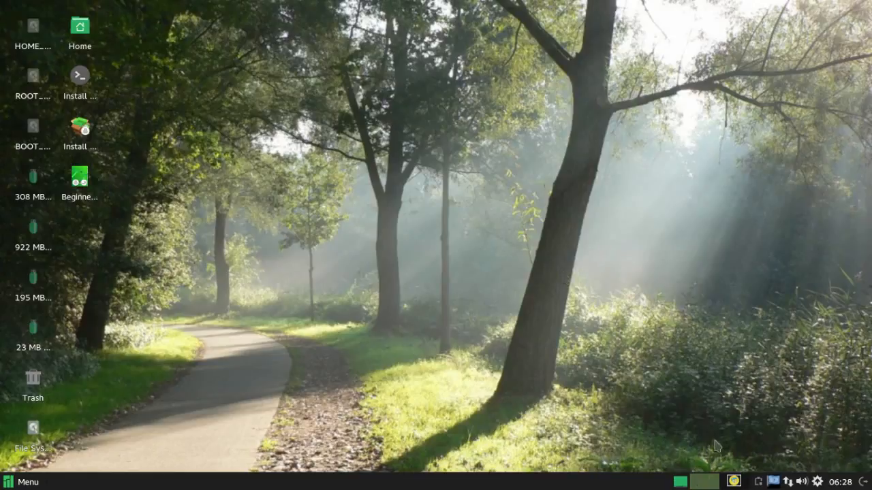
left_click(734, 482)
Step: Set the purple flowers picture as the wallpaper for Workspace 2, shift the settings window slightly down and close it
left_click(515, 228)
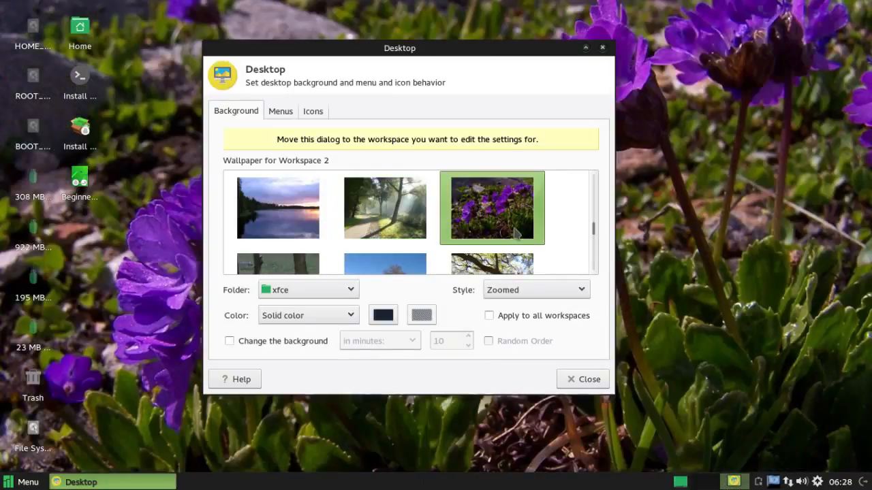
left_click_drag(492, 47, 483, 69)
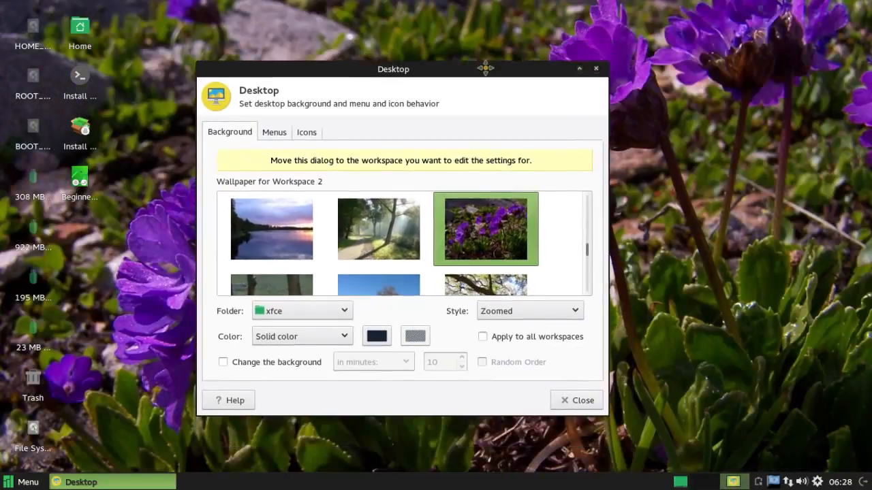
left_click(579, 399)
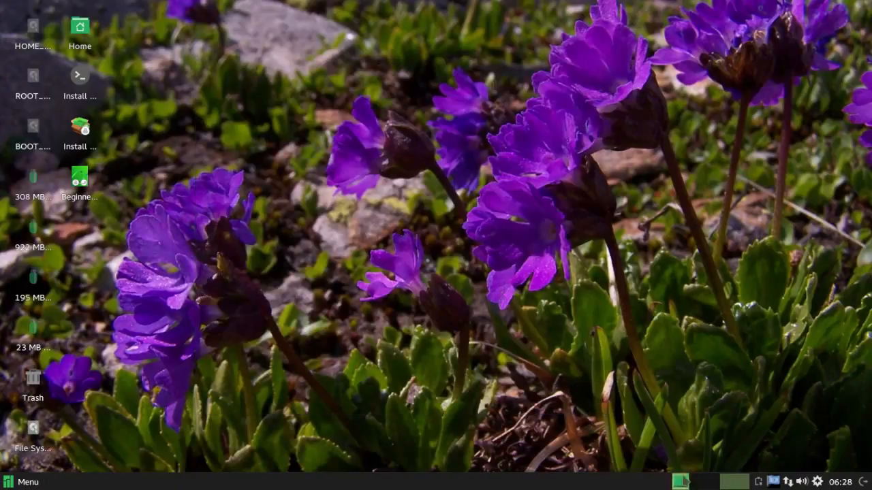
Step: Switch back and forth between both workspaces to compare their wallpapers, finishing on Workspace 1
left_click(703, 483)
left_click(726, 483)
left_click(716, 485)
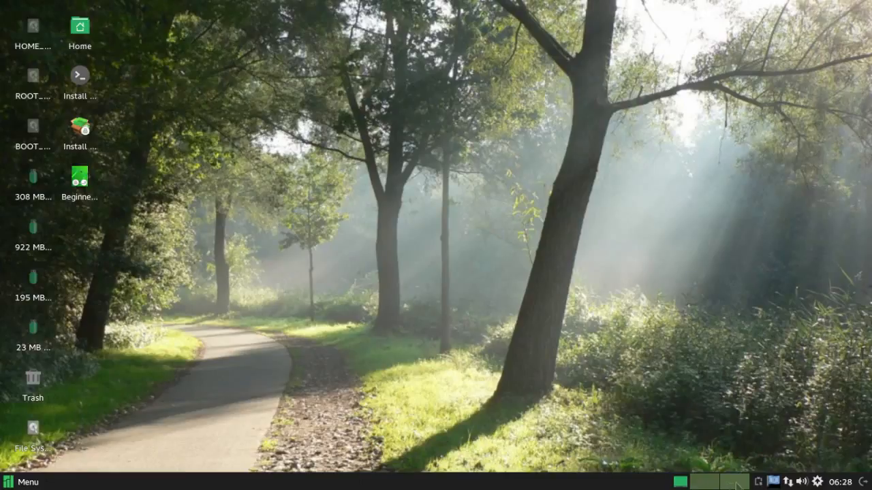
left_click(715, 486)
left_click(713, 482)
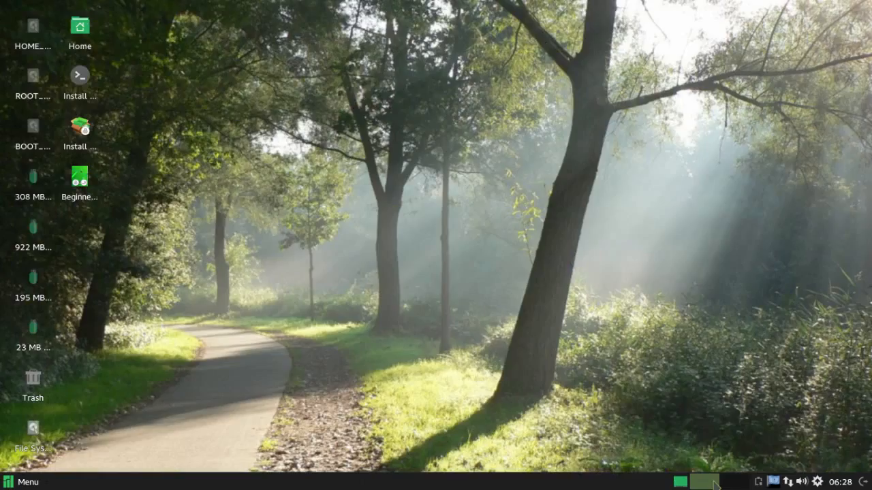
left_click(726, 483)
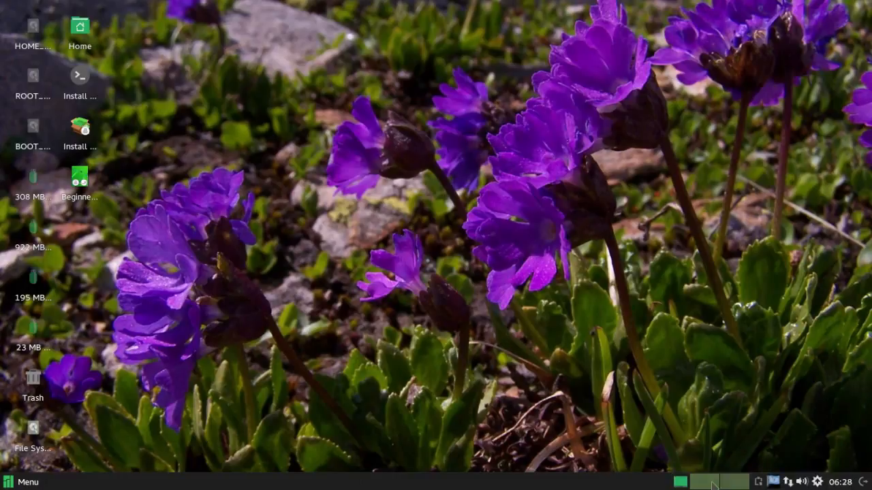
left_click(711, 485)
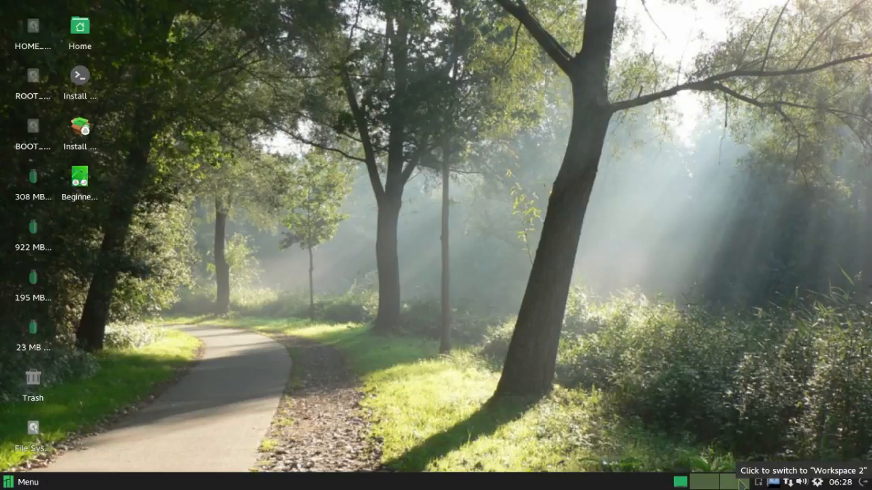
left_click(743, 484)
left_click(711, 485)
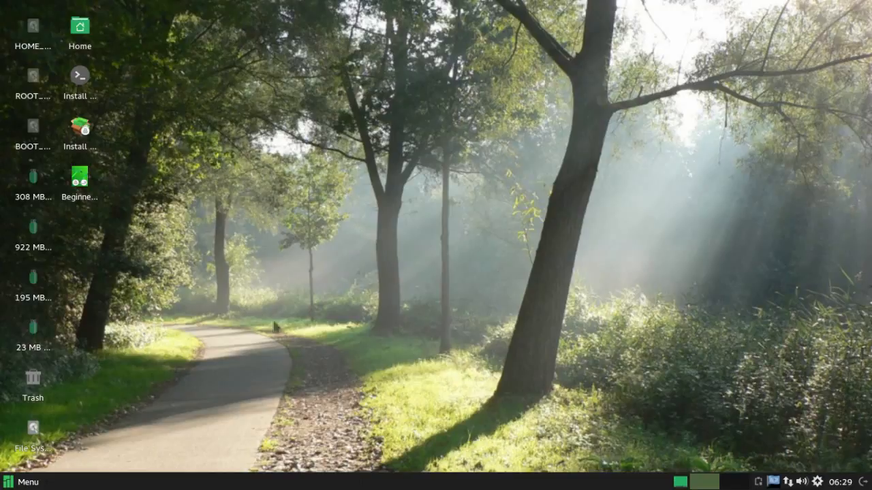
Step: Launch the Terminal Emulator from the favorite applications and move its window away from the screen's corner
left_click(28, 483)
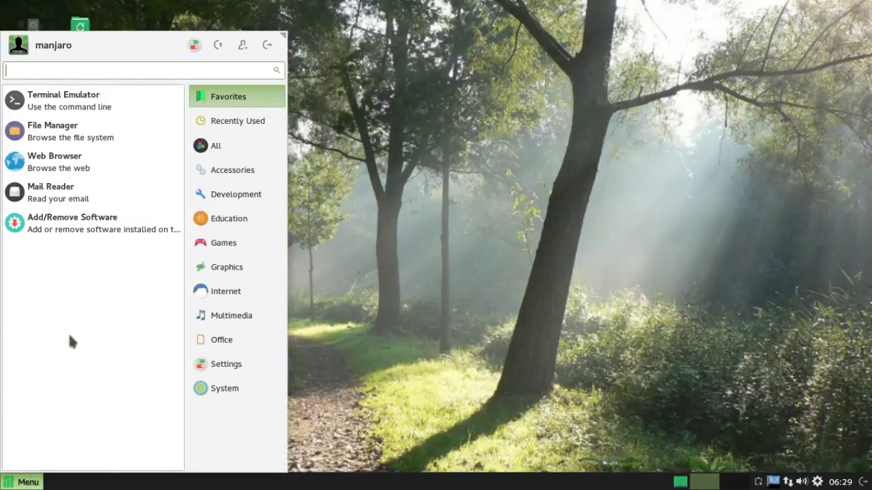
left_click(86, 103)
left_click_drag(249, 9, 267, 30)
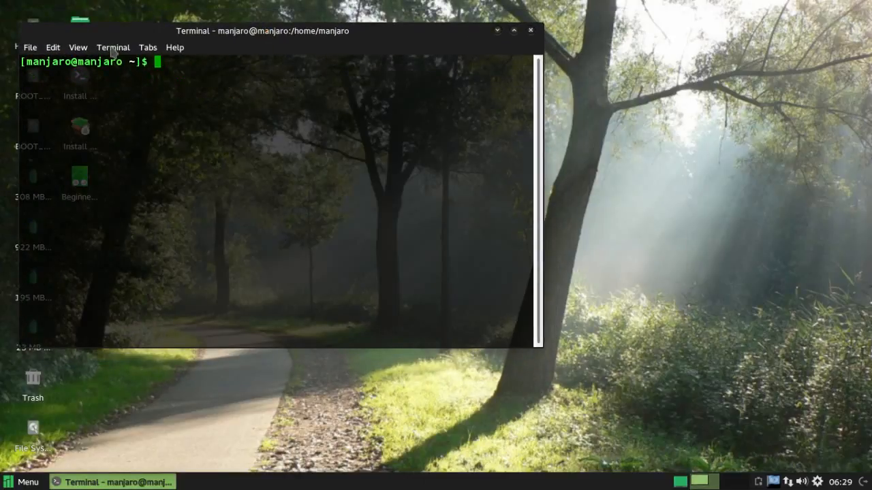
left_click_drag(169, 31, 250, 30)
Step: View the terminal's About information, dismiss it and close the terminal window
left_click(213, 49)
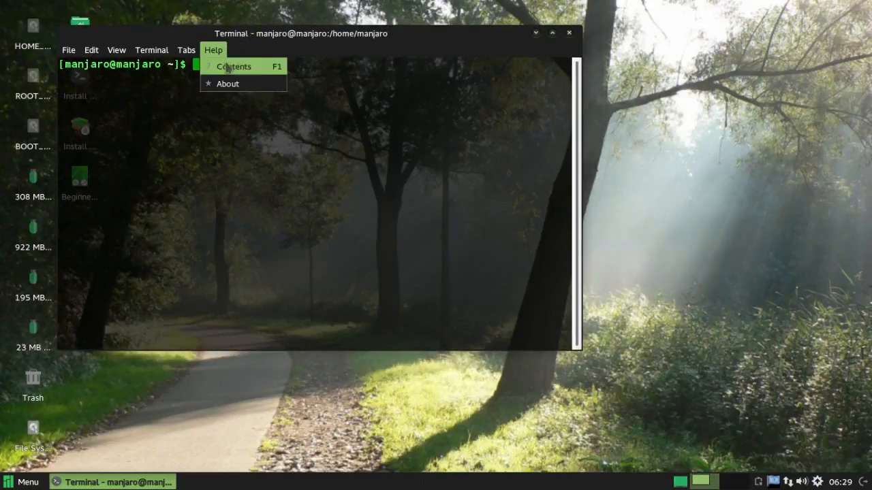
left_click(226, 82)
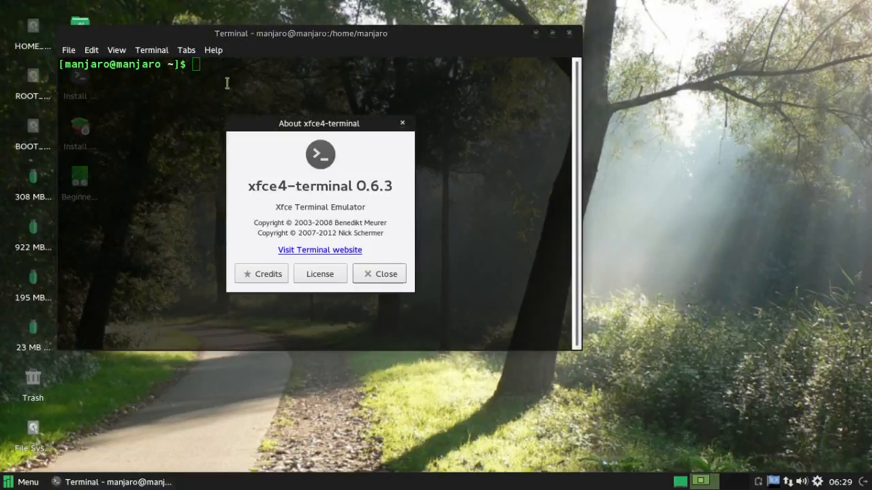
left_click(395, 276)
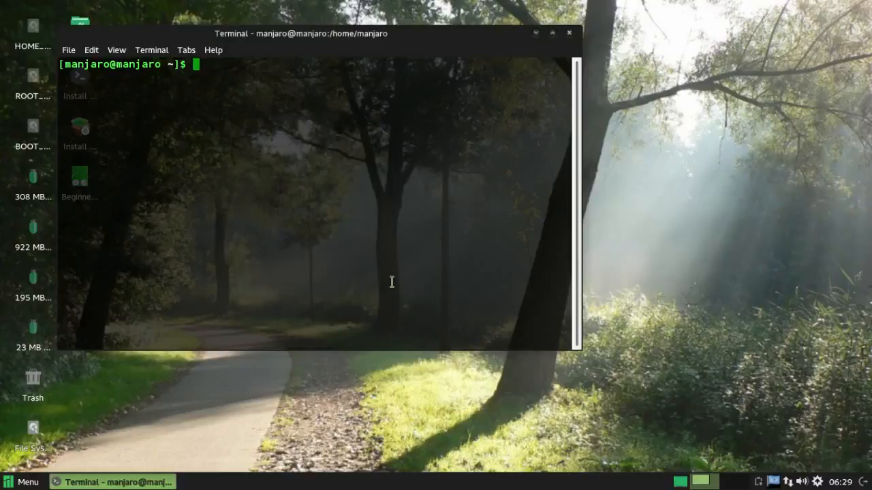
left_click(569, 33)
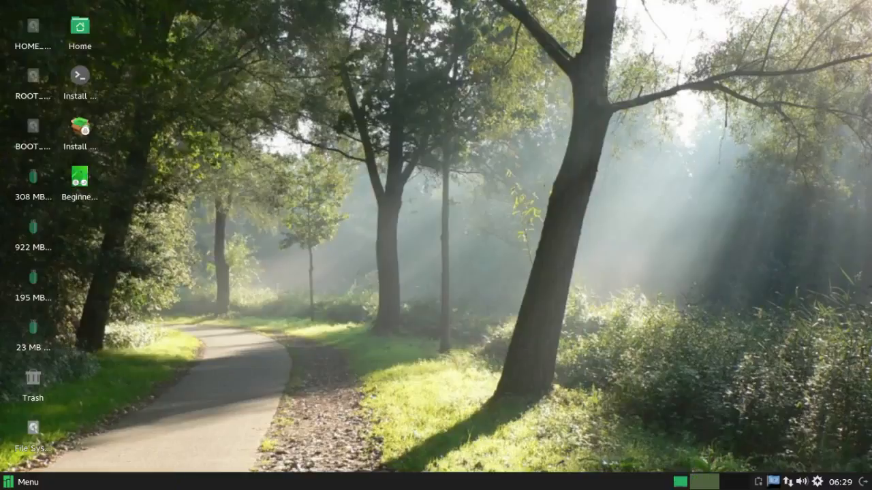
left_click(38, 484)
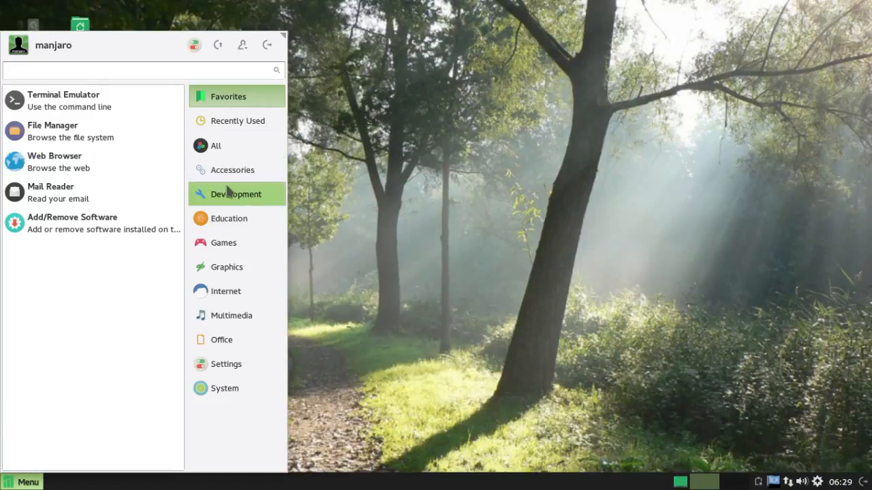
left_click(380, 234)
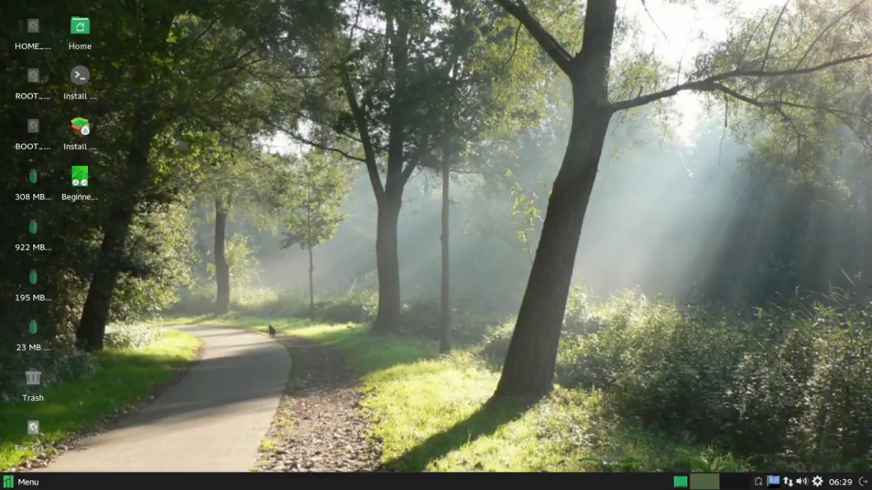
left_click(31, 482)
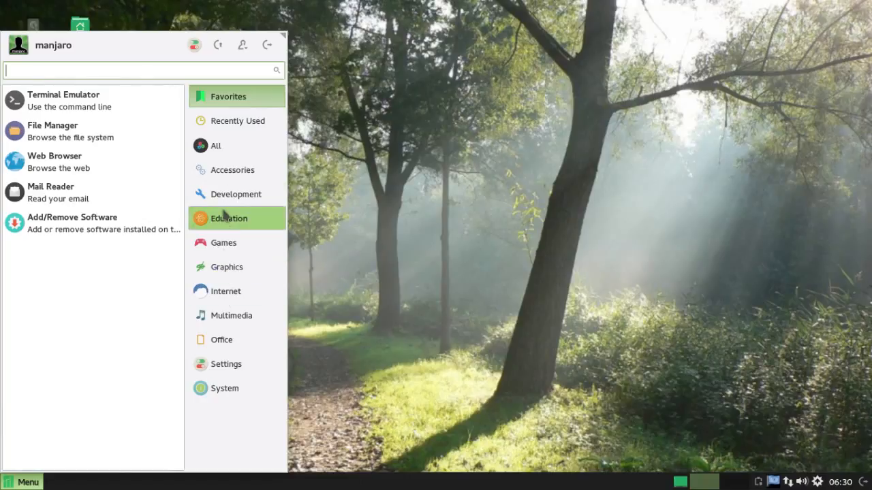
left_click(413, 173)
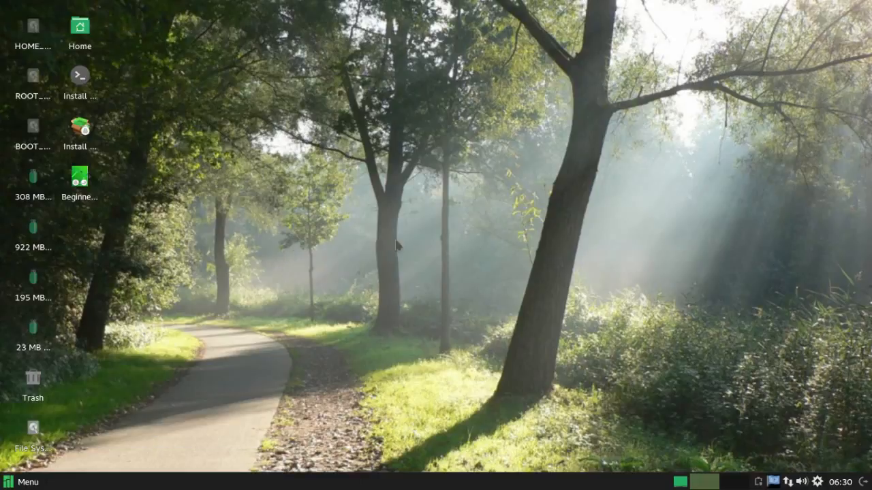
Step: Review the installed applications under Accessories, Games, Graphics, Internet, Multimedia, Office and Settings, then return to the desktop
left_click(24, 482)
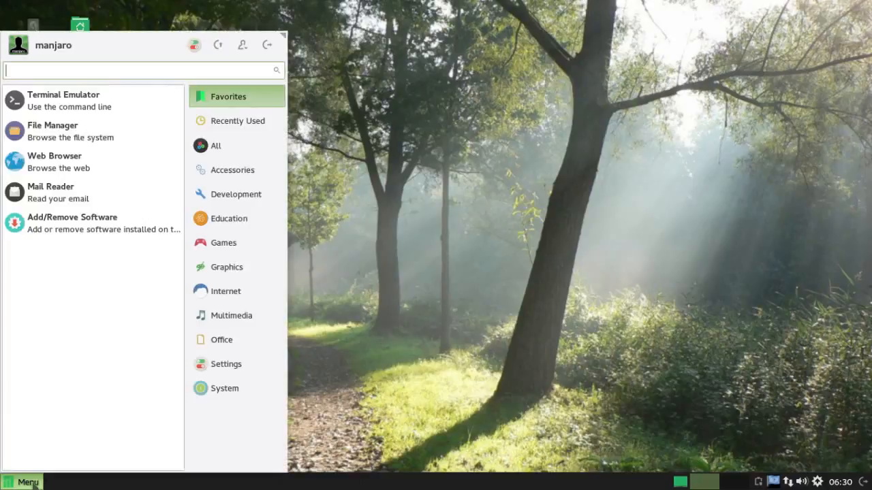
left_click(230, 156)
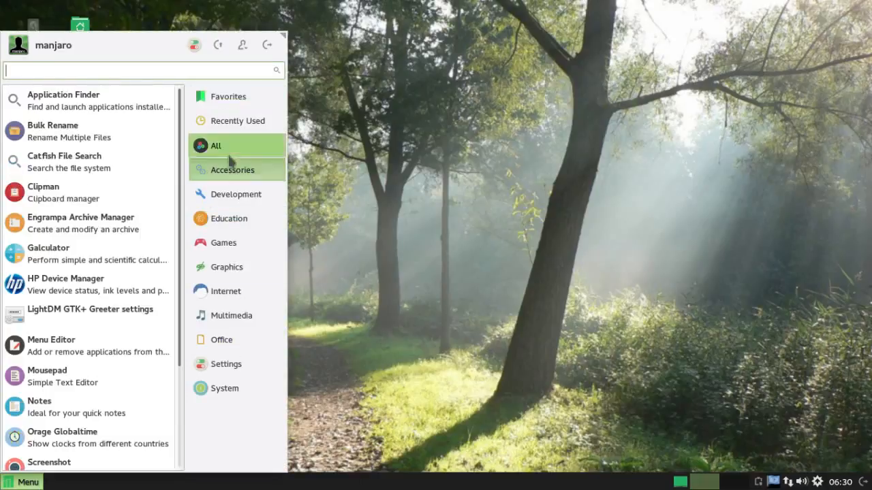
left_click(242, 250)
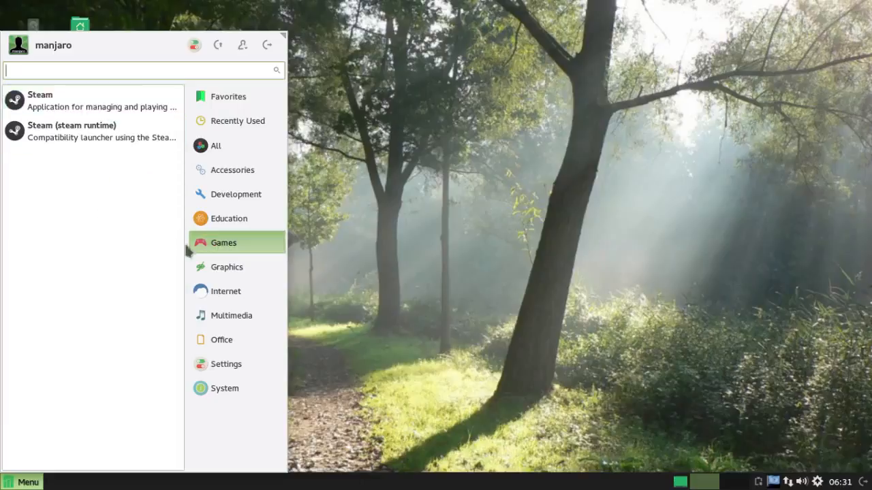
left_click(233, 269)
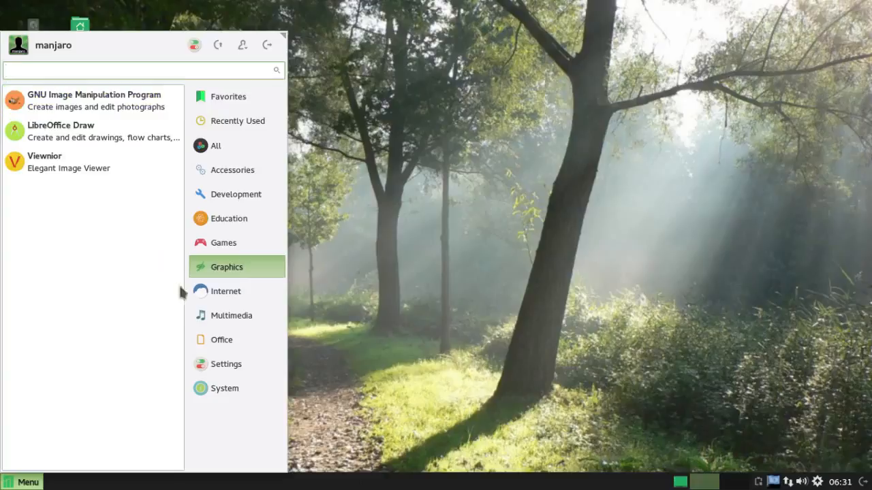
left_click(228, 293)
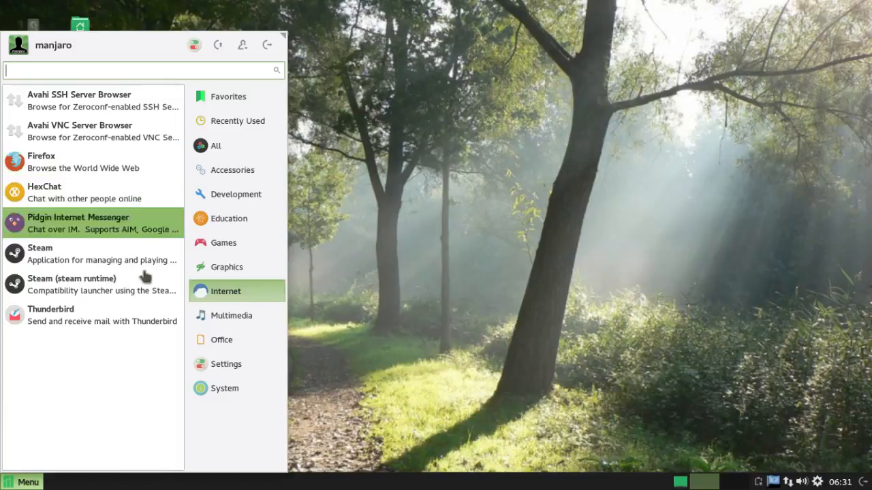
left_click(234, 317)
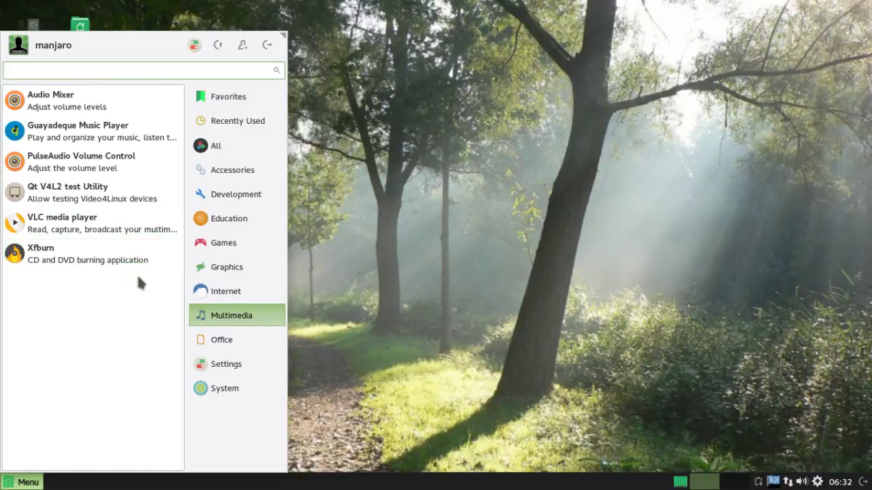
left_click(248, 340)
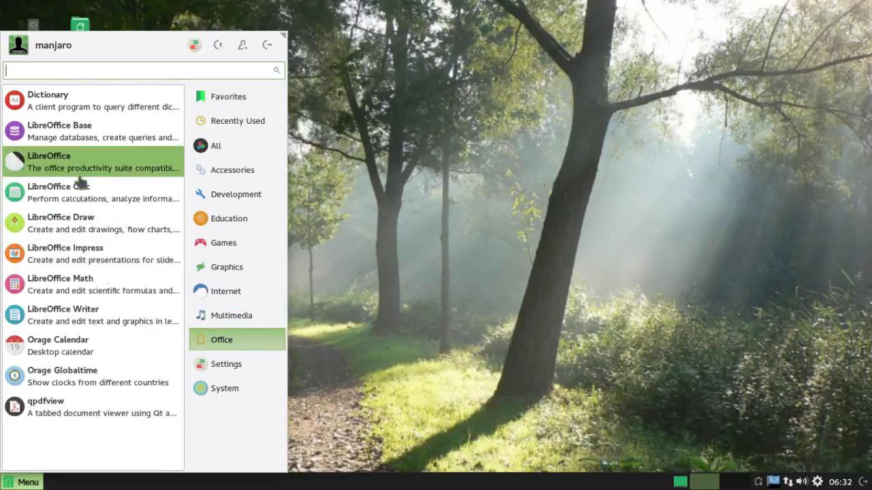
left_click(231, 368)
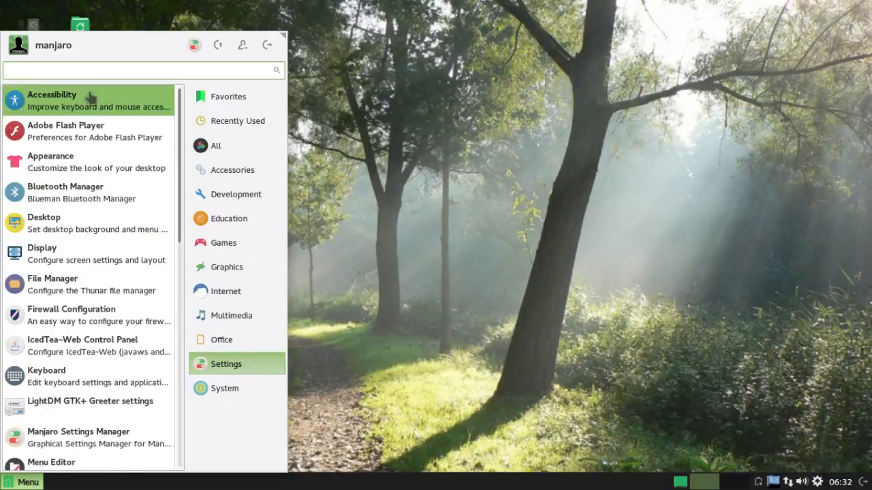
scroll(182, 245, "down", 2)
scroll(183, 263, "up", 2)
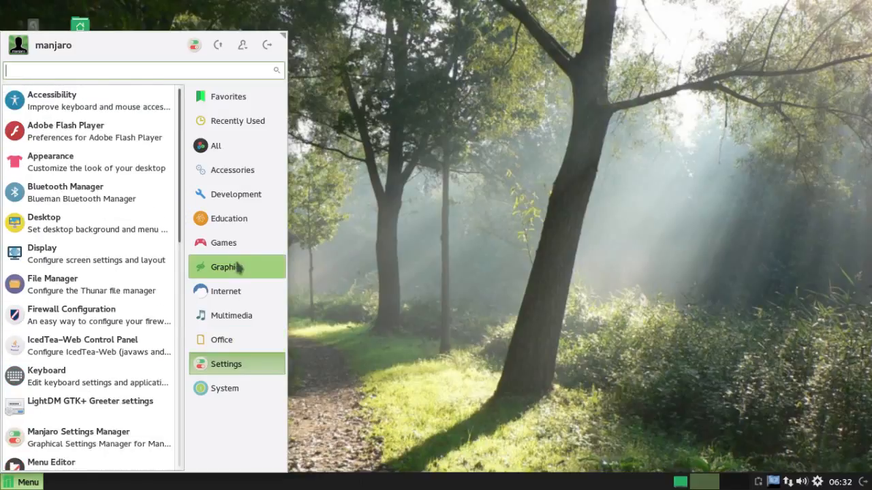
left_click(234, 179)
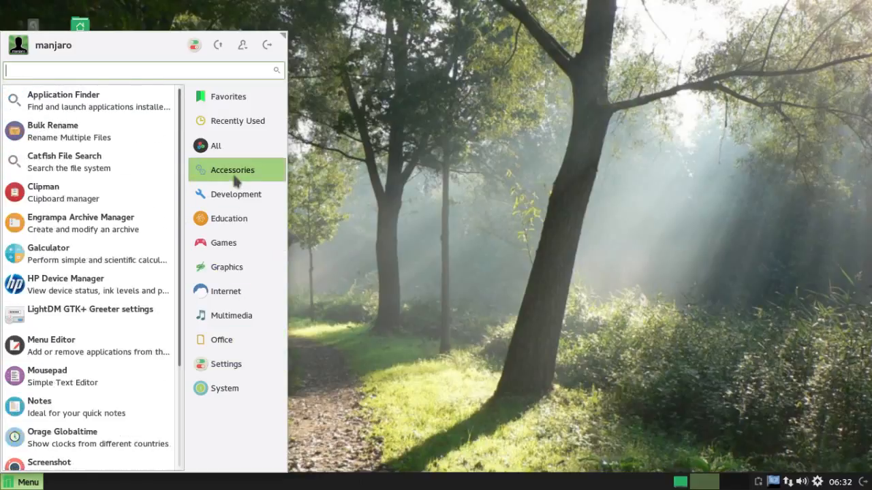
left_click(341, 178)
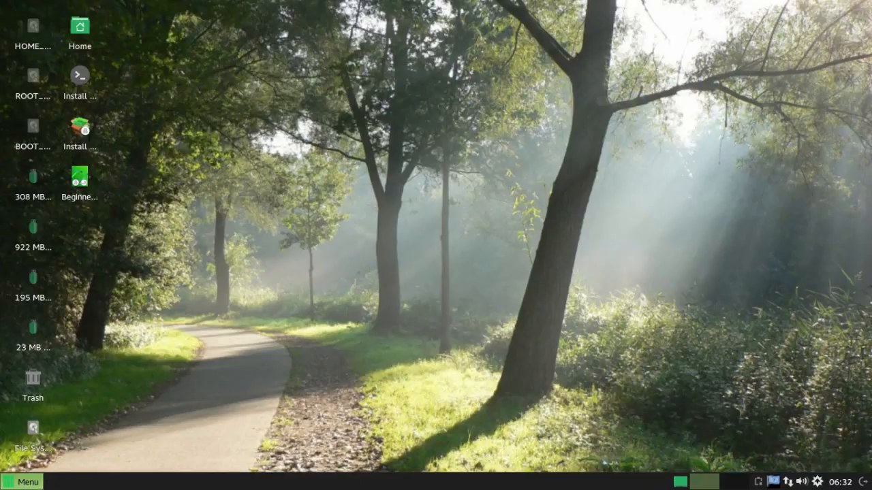
left_click(38, 484)
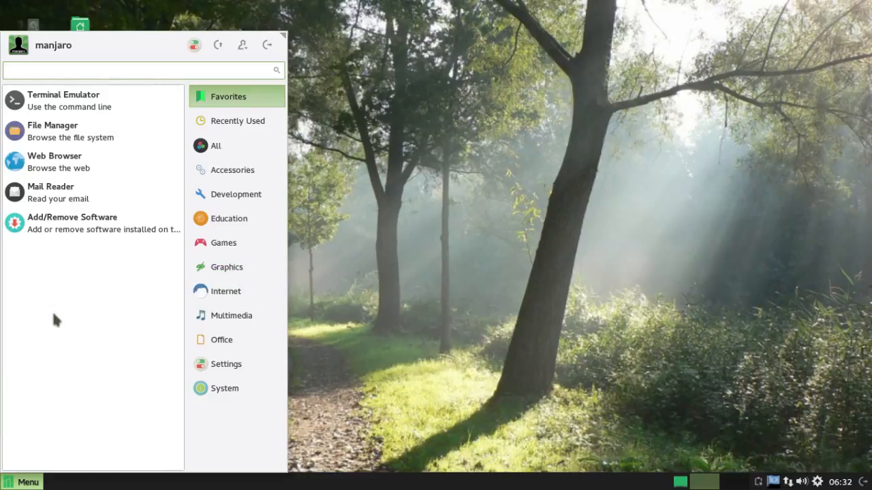
left_click(21, 486)
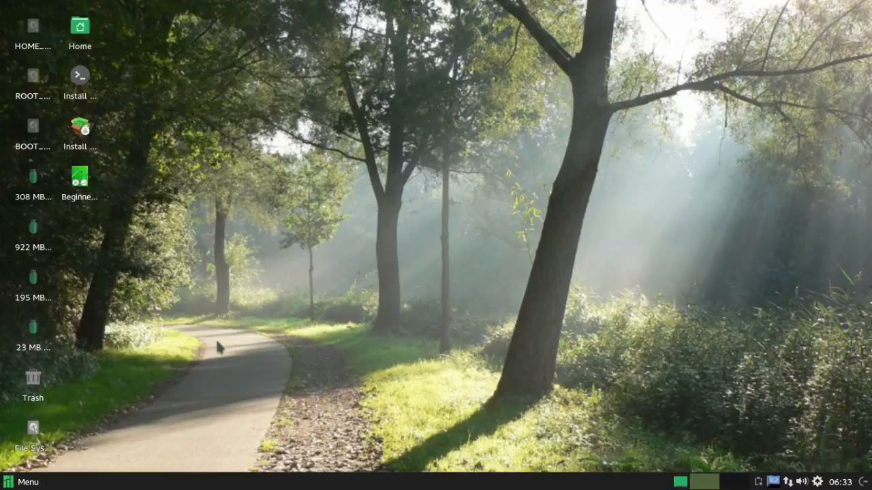
Step: Browse the applications listed in the main menu's categories, including Settings, Internet, Graphics, Games, Multimedia, Accessories, Development and Education
left_click(34, 482)
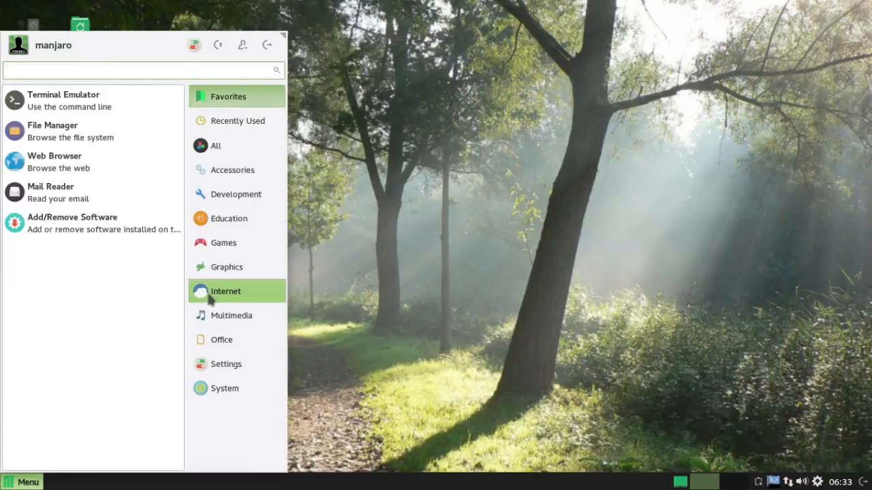
left_click(215, 369)
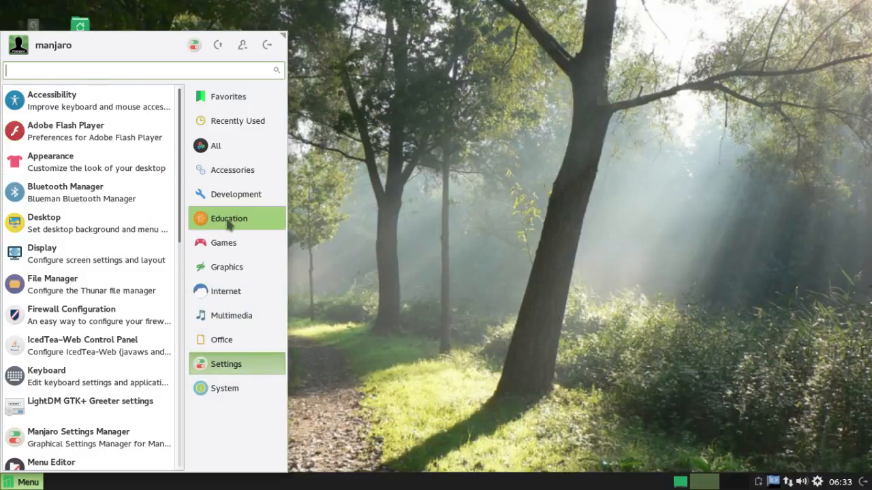
left_click(233, 292)
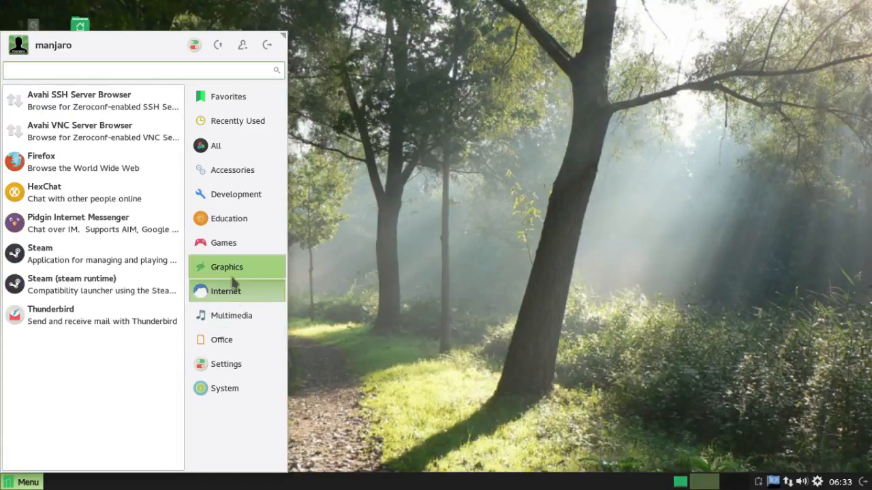
left_click(233, 272)
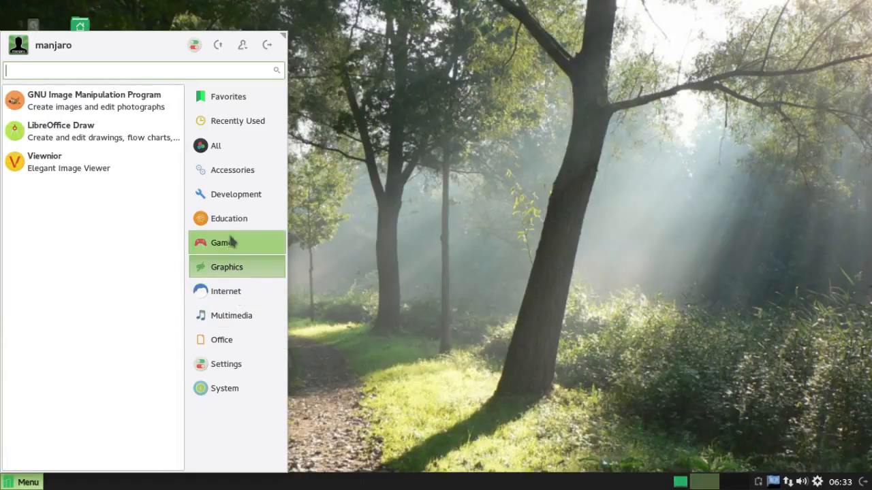
left_click(230, 245)
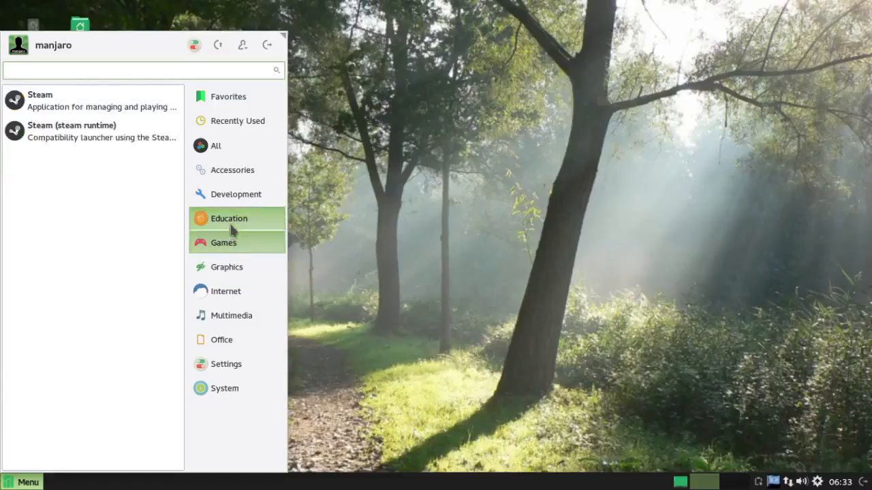
left_click(232, 224)
left_click(234, 294)
left_click(231, 323)
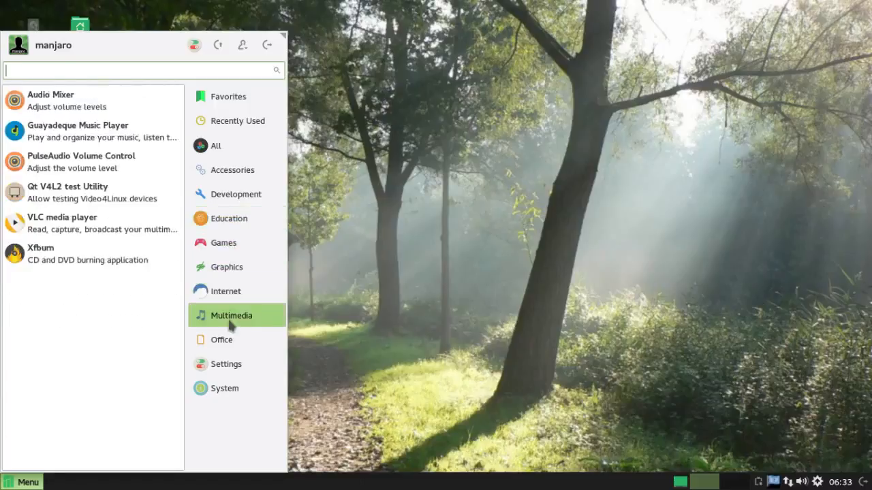
left_click(225, 173)
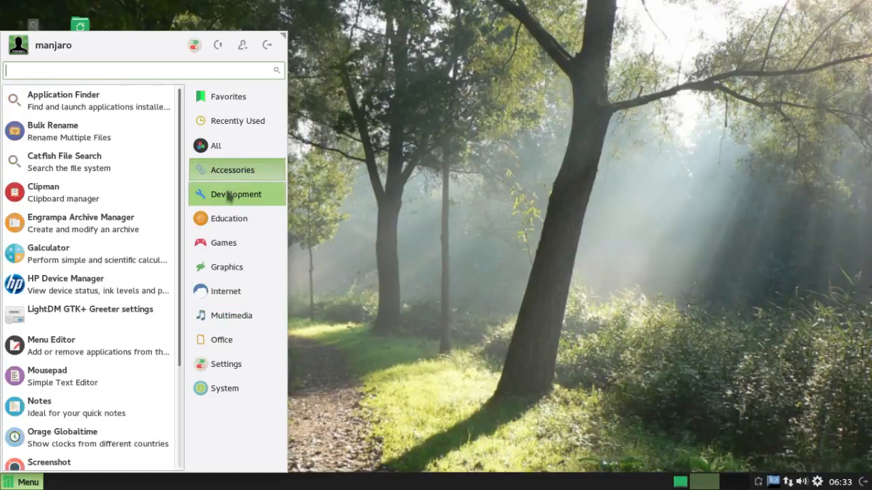
left_click(229, 197)
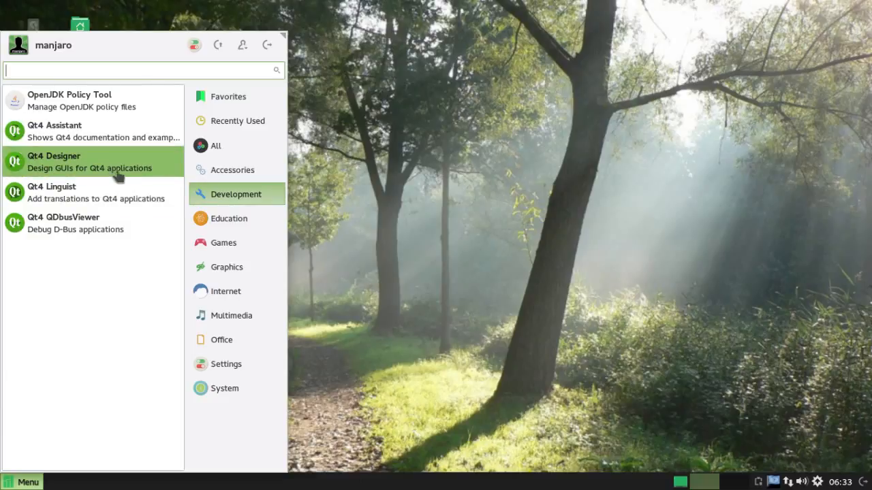
left_click(242, 225)
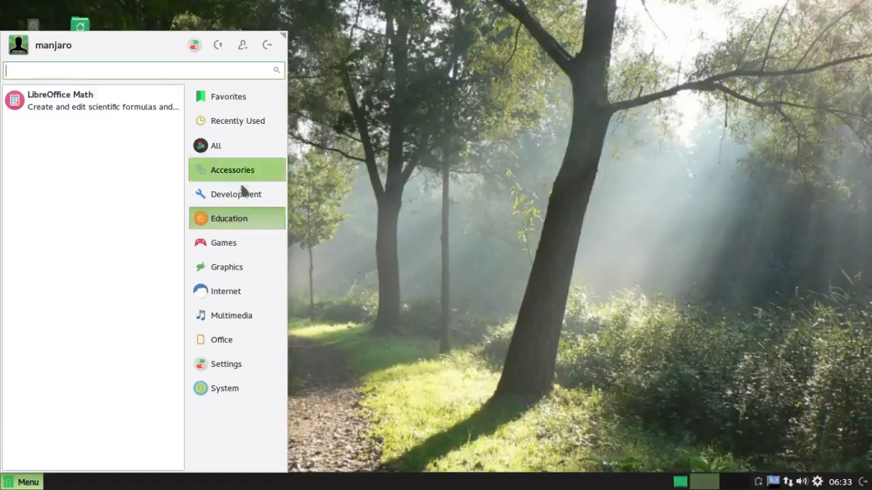
left_click(229, 365)
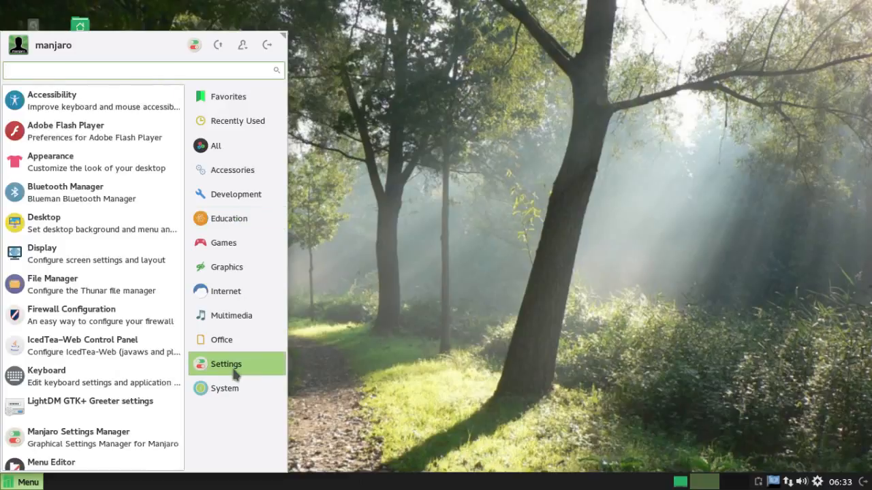
Step: Launch Add/Remove Software from the System applications and maximize the Package Manager window
left_click(233, 388)
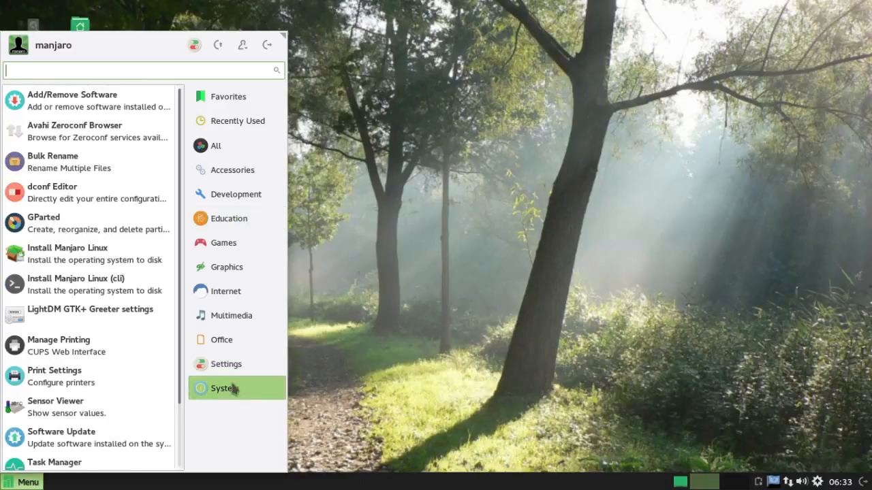
left_click(75, 101)
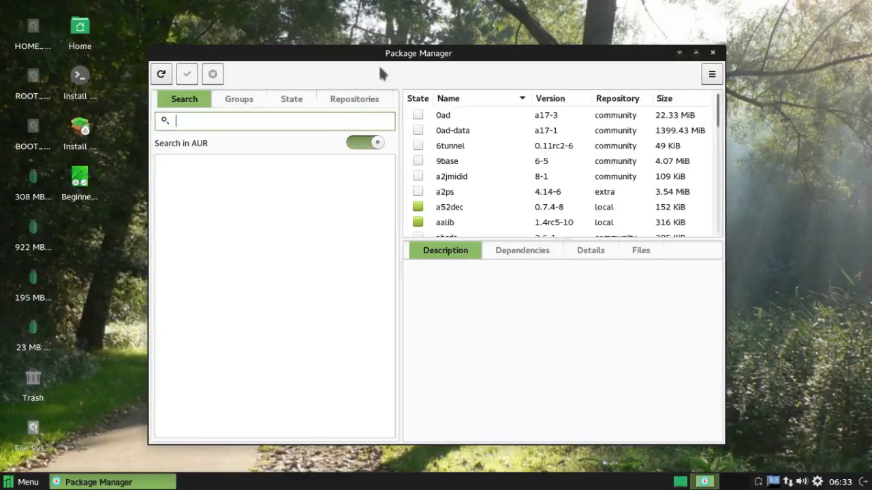
double_click(381, 53)
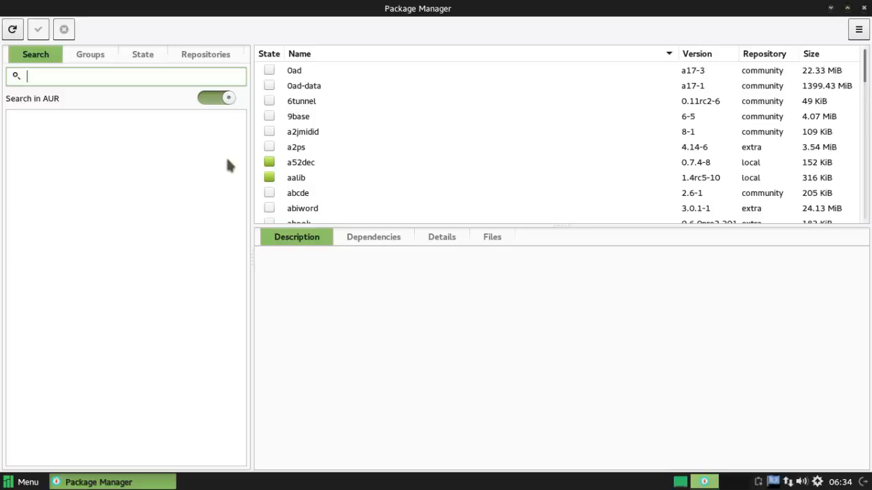
Step: Search the packages for simplescreenrecorder and view the description of the community repository's simplescreenrecorder package
type("simplescreenrecorder")
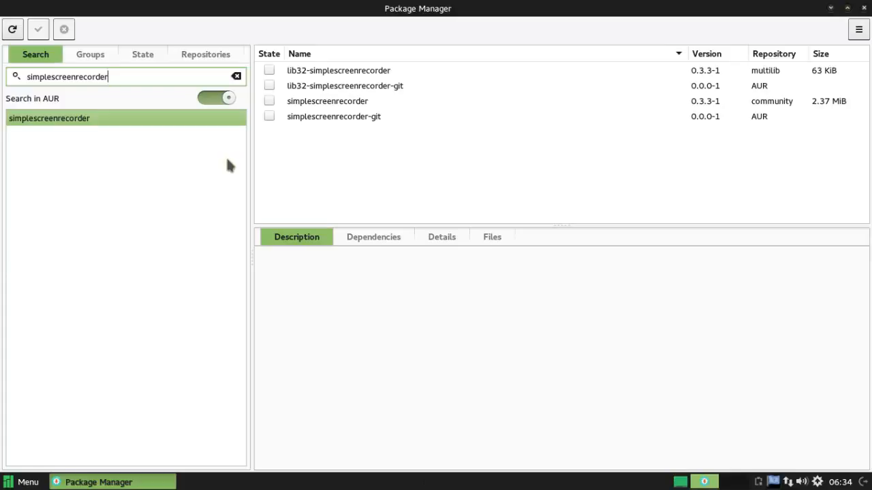
left_click(346, 106)
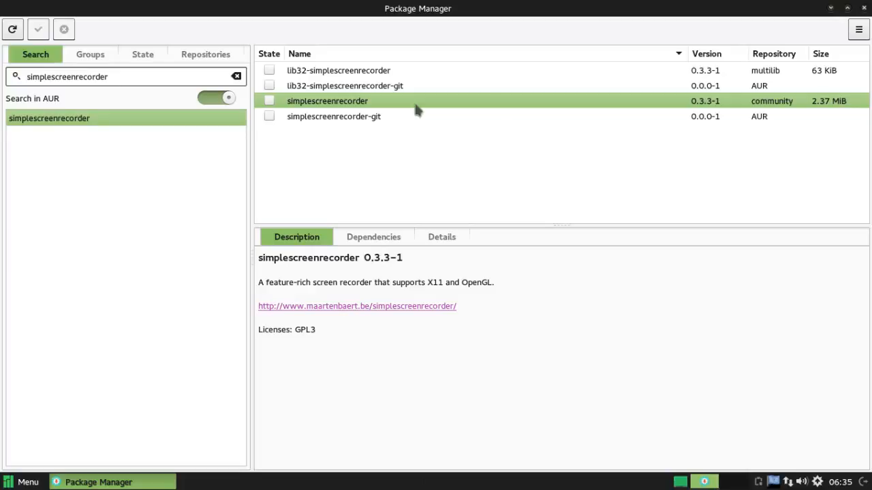
Step: Search the packages for obs and view the description of the obs-studio-git package from the AUR
double_click(127, 81)
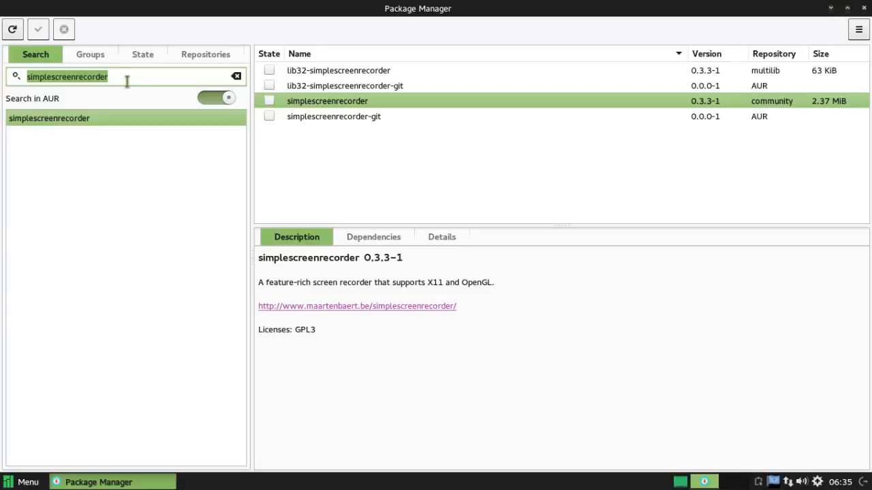
key("BackSpace")
type("obs")
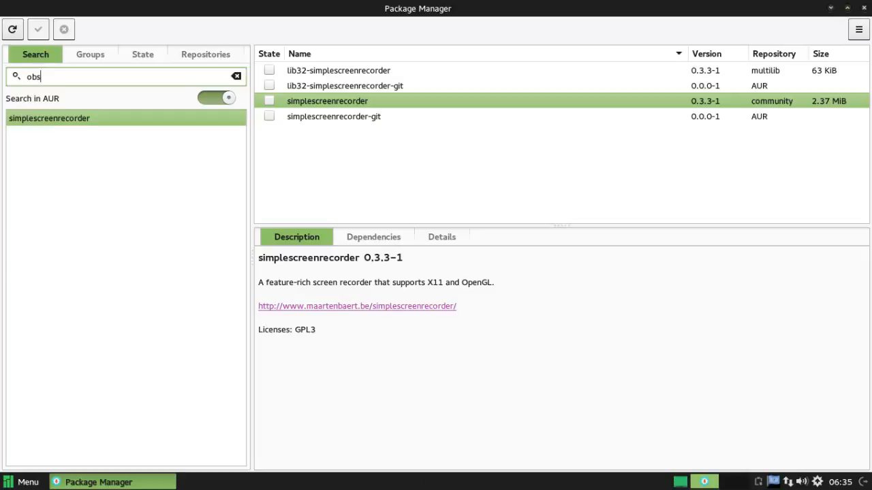
key("Return")
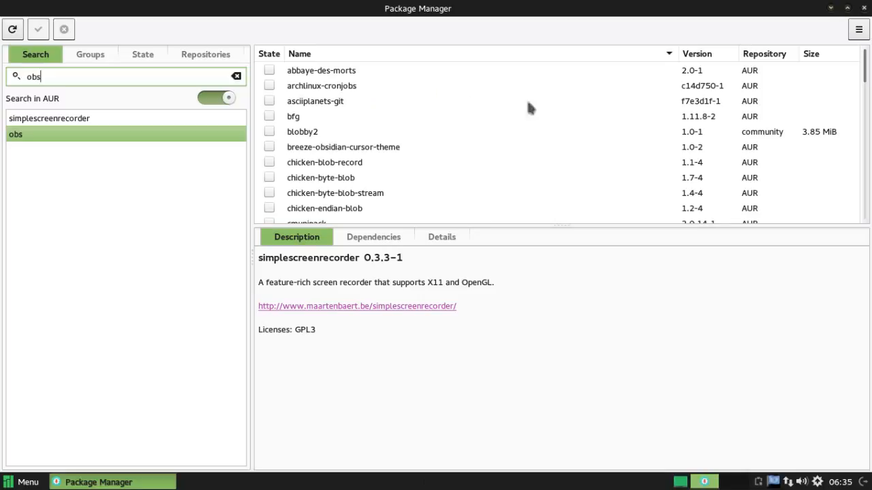
left_click_drag(867, 79, 860, 133)
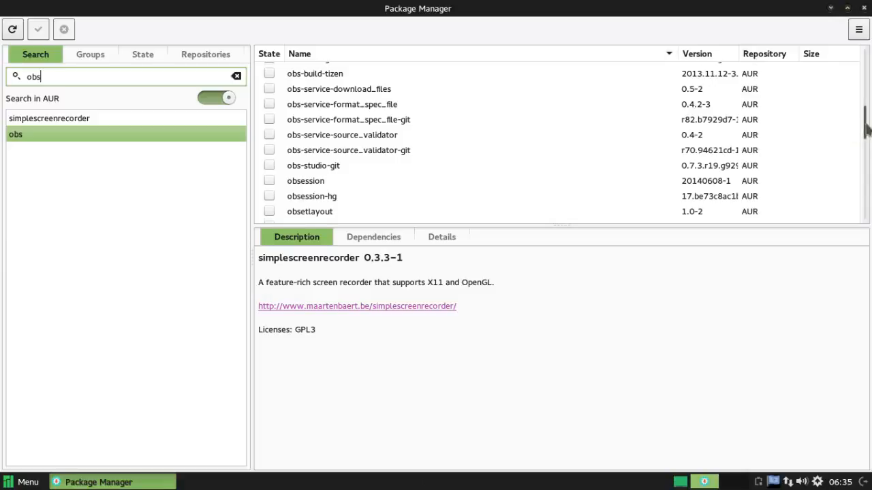
scroll(866, 128, "up", 1)
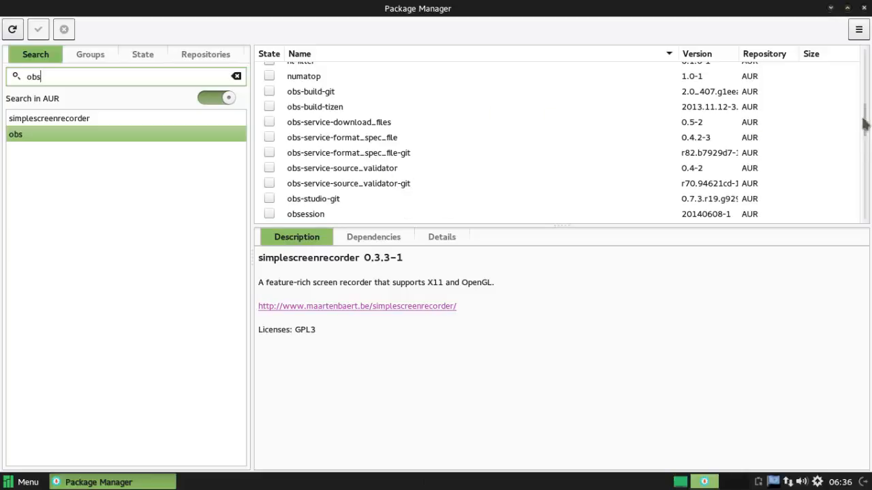
left_click(315, 213)
left_click(310, 201)
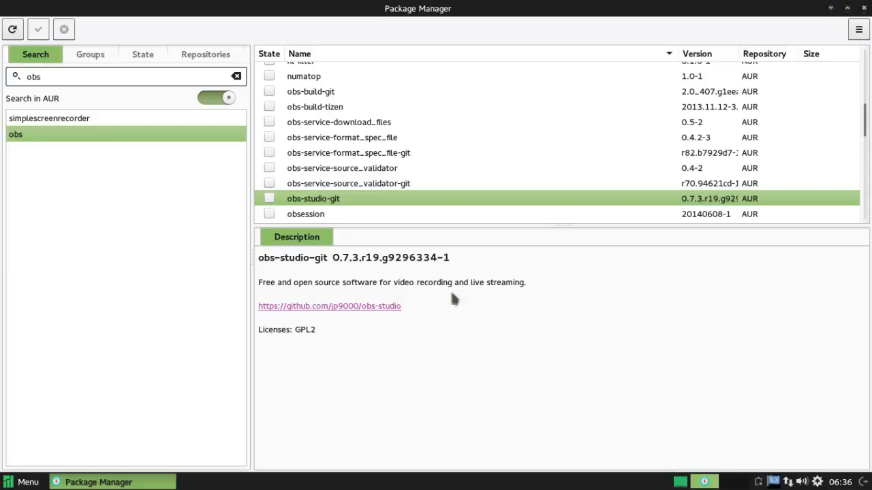
Step: Revisit the results of the earlier simplescreenrecorder and obs searches, and close the Package Manager
left_click(167, 120)
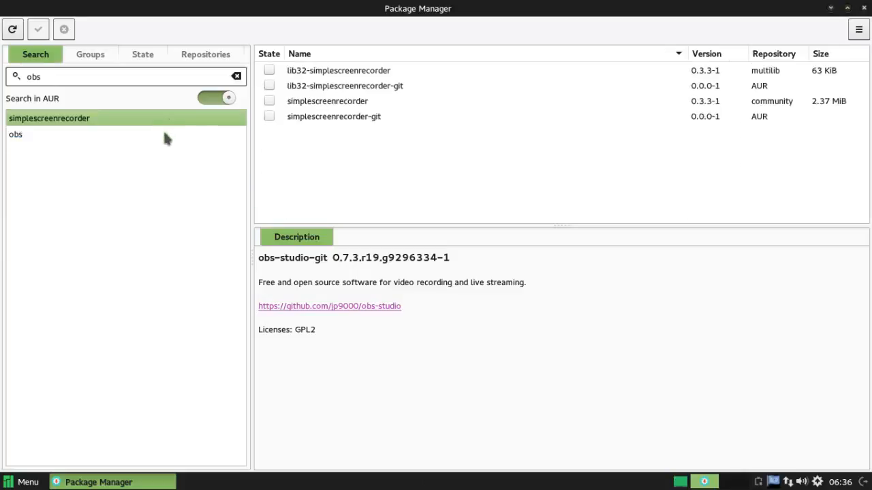
left_click(163, 136)
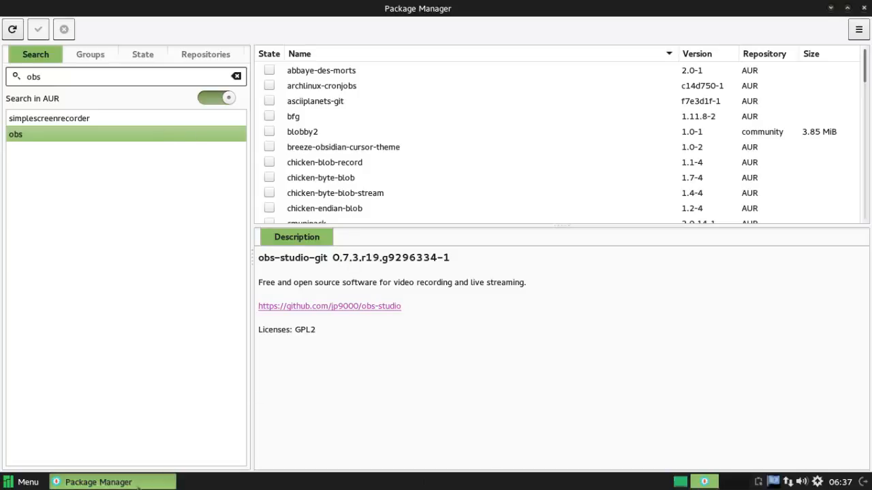
left_click(864, 8)
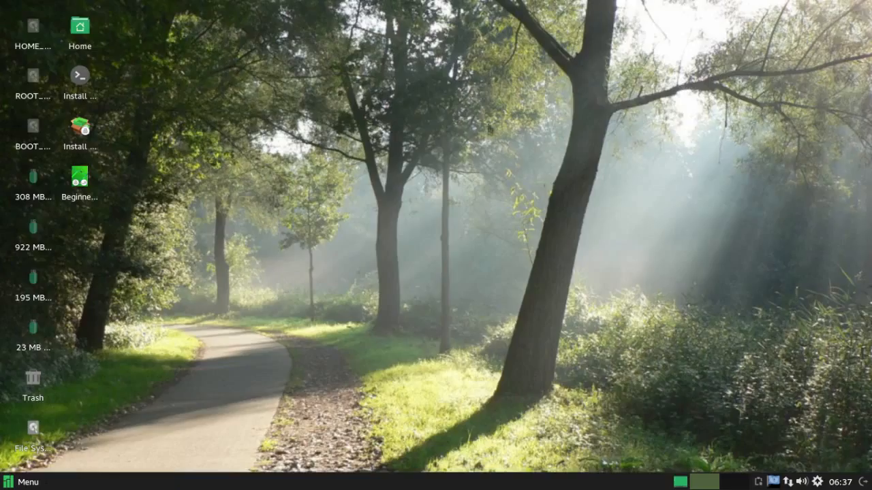